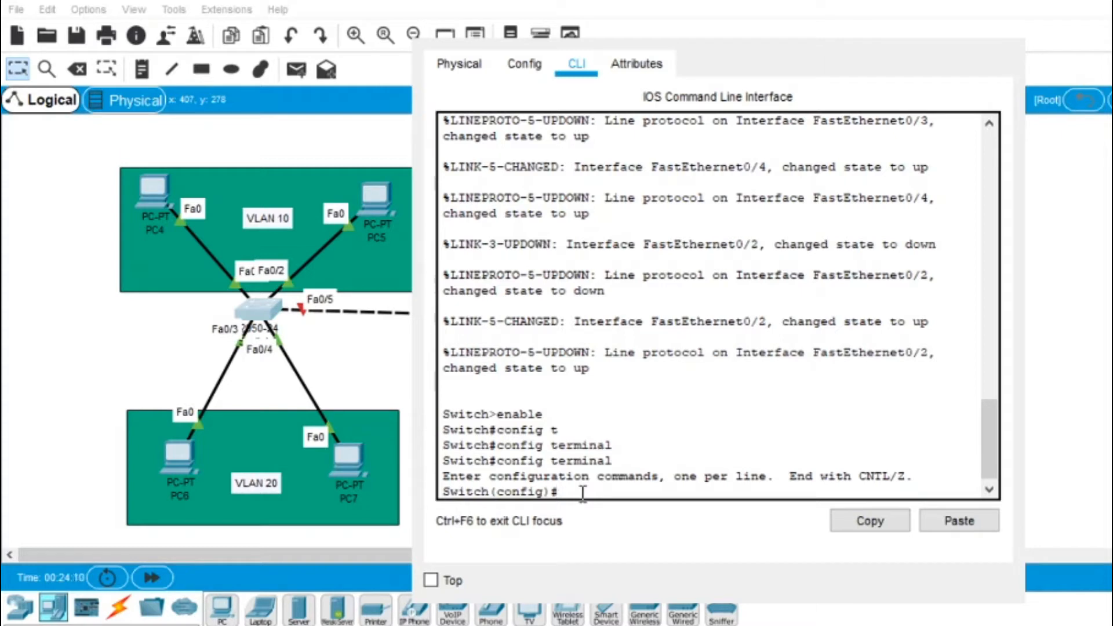
# Step: Create VLAN 10 named REVENUE and VLAN 20 named FINANCE on the switch
pyautogui.write('vlan 10')
pyautogui.press('Return')
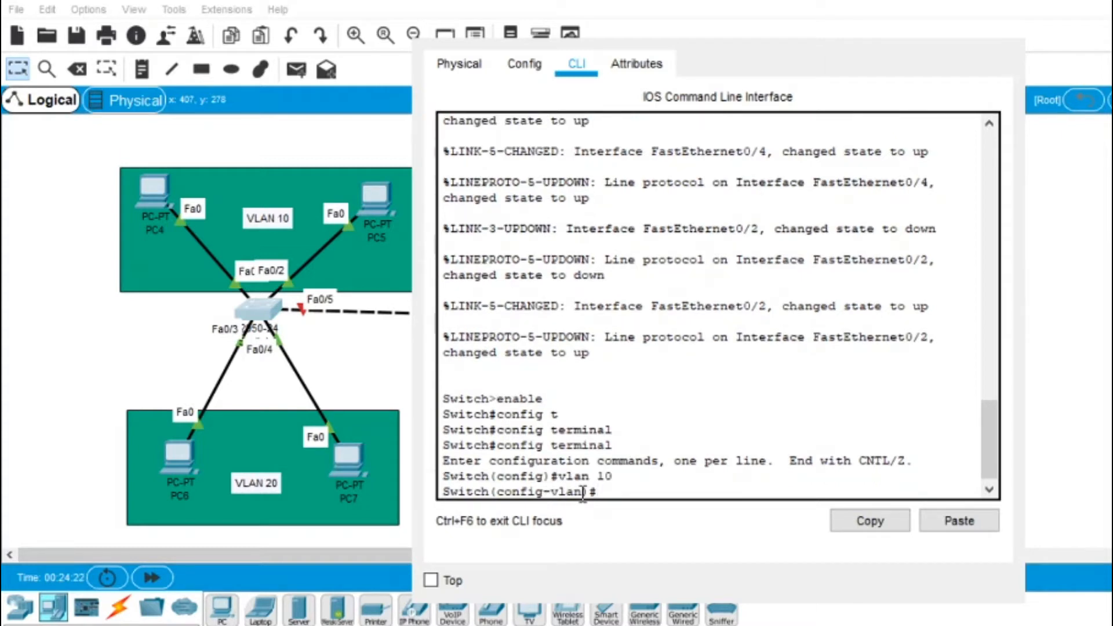
pyautogui.write('name REVENUE')
pyautogui.press('Return')
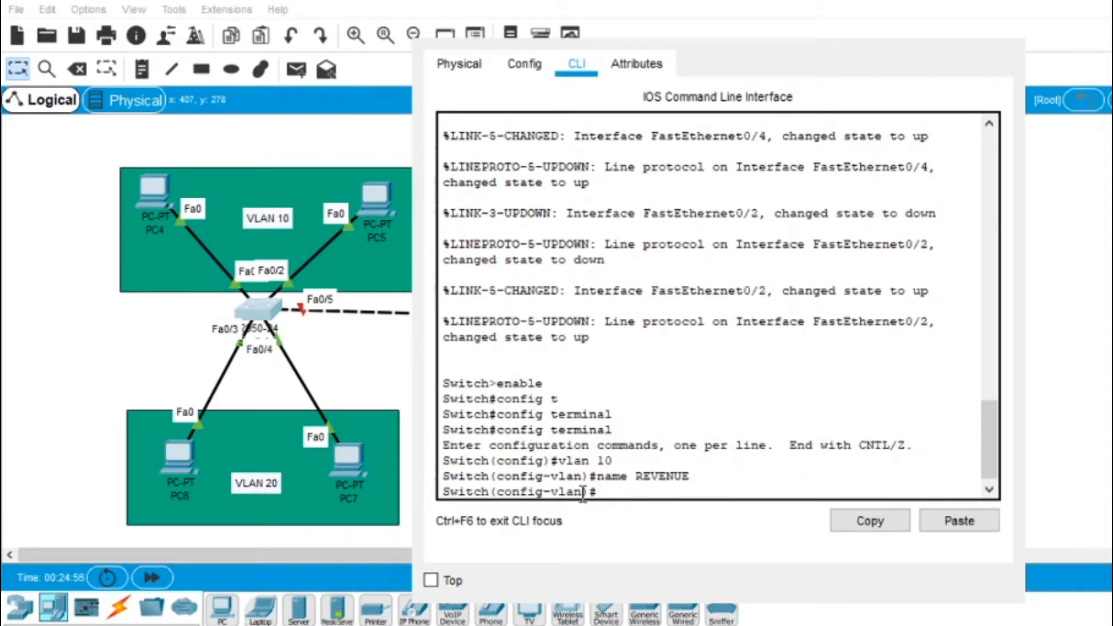
pyautogui.write('vlan 20')
pyautogui.press('Return')
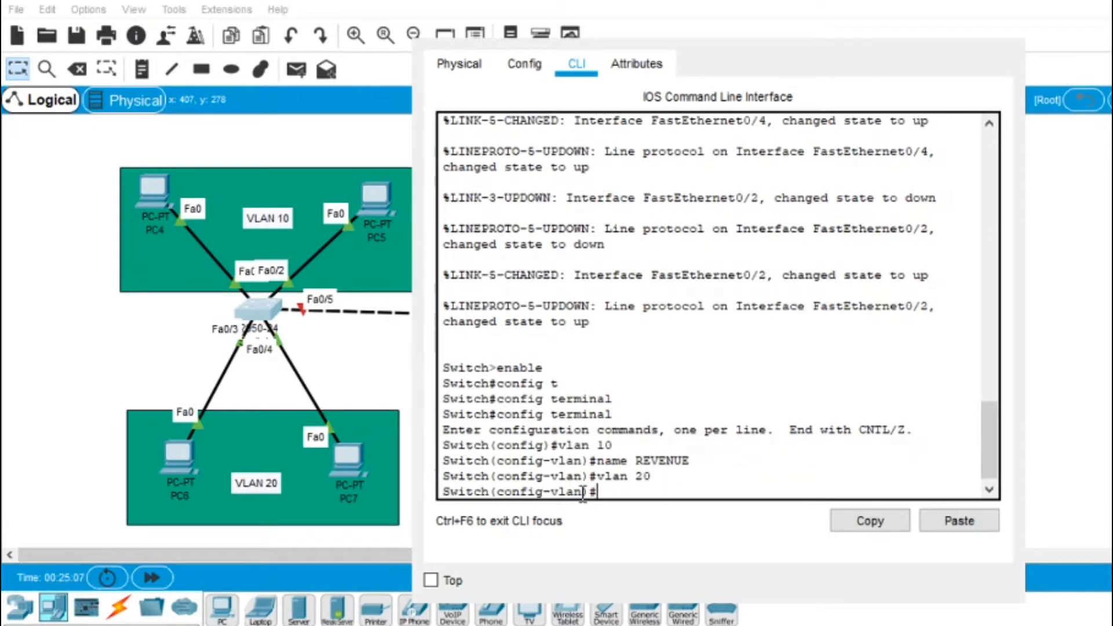
pyautogui.write('name FINANCE')
pyautogui.press('Return')
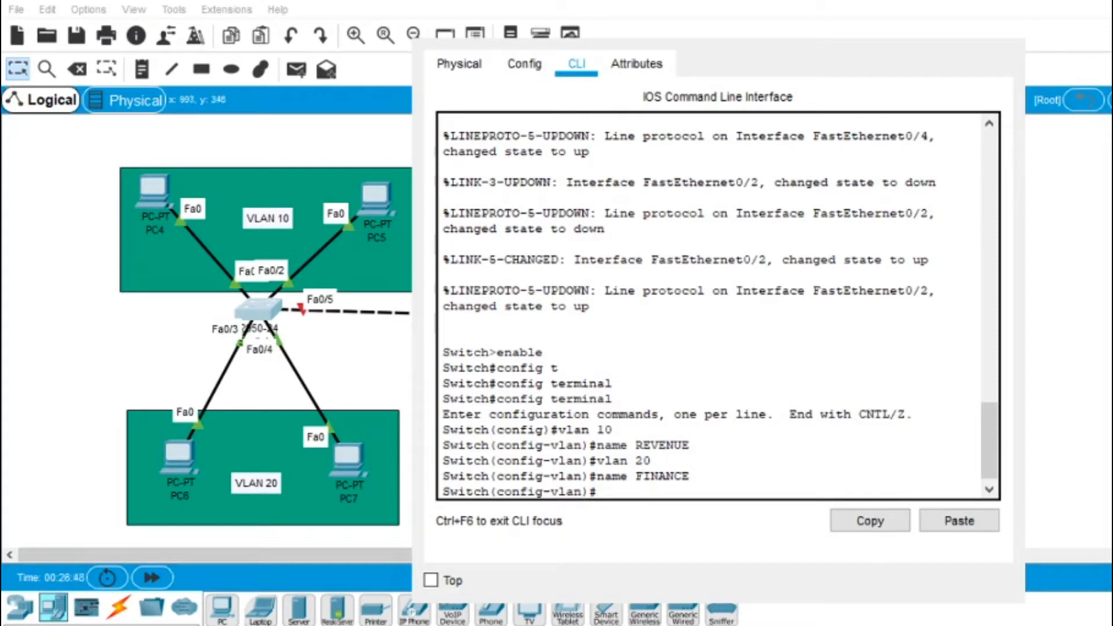
# Step: Exit configuration mode and save with copy run start to the default startup-config
pyautogui.write('end')
pyautogui.press('Return')
pyautogui.write('copy run start')
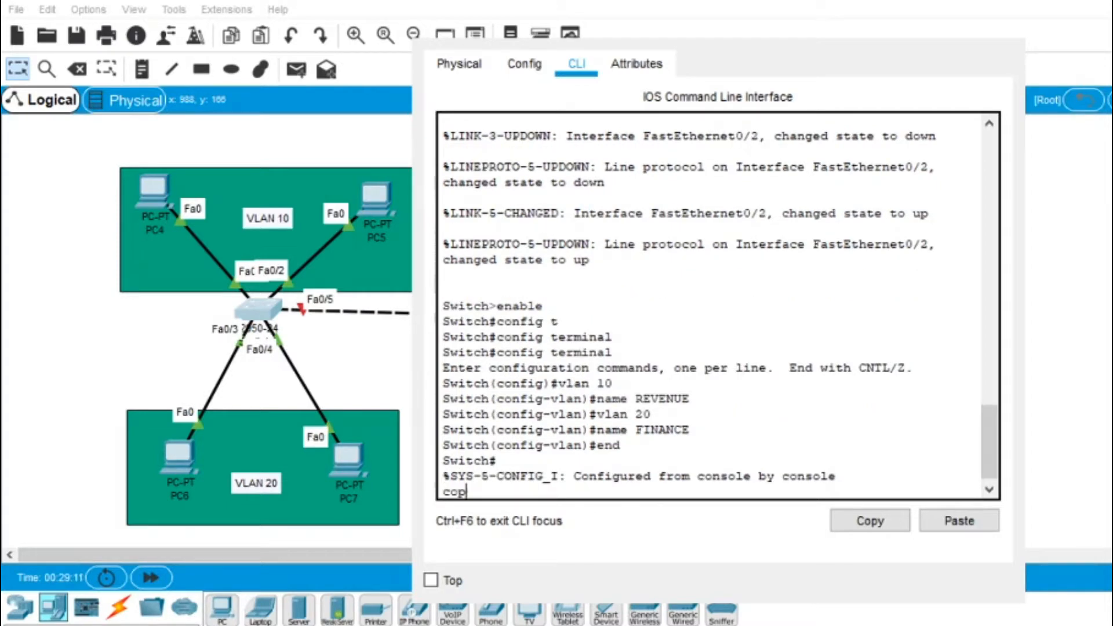
pyautogui.press('Return')
pyautogui.press('Return')
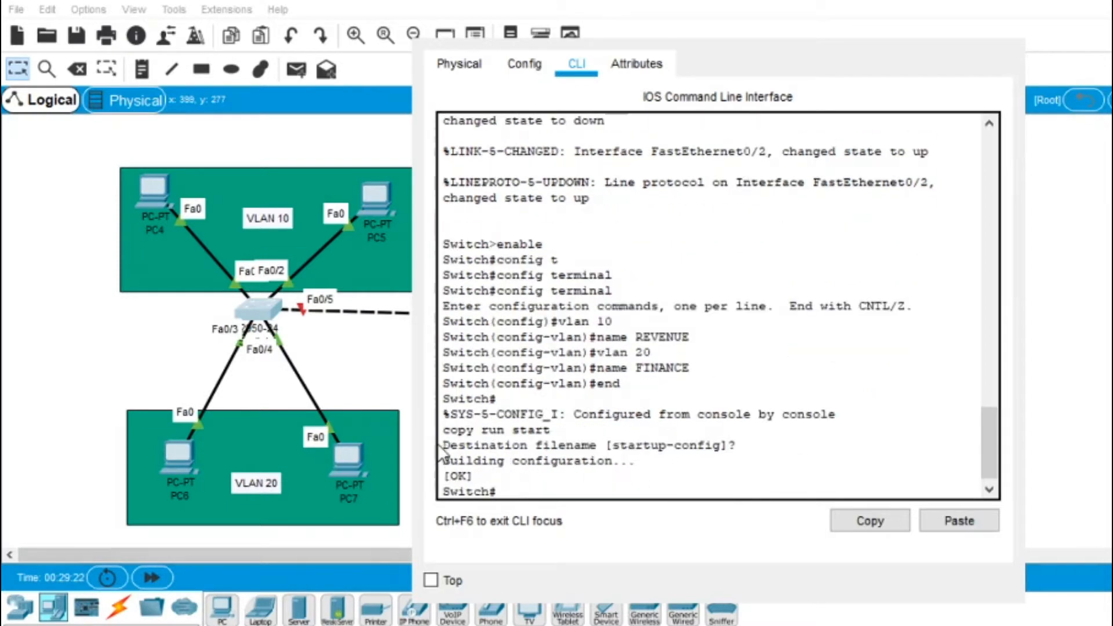
pyautogui.moveTo(442, 445); pyautogui.dragTo(651, 479)
pyautogui.click(541, 479)
# Step: Enter configuration mode and make Fa0/1 an access port in VLAN 10
pyautogui.write('config t')
pyautogui.press('Tab')
pyautogui.press('Return')
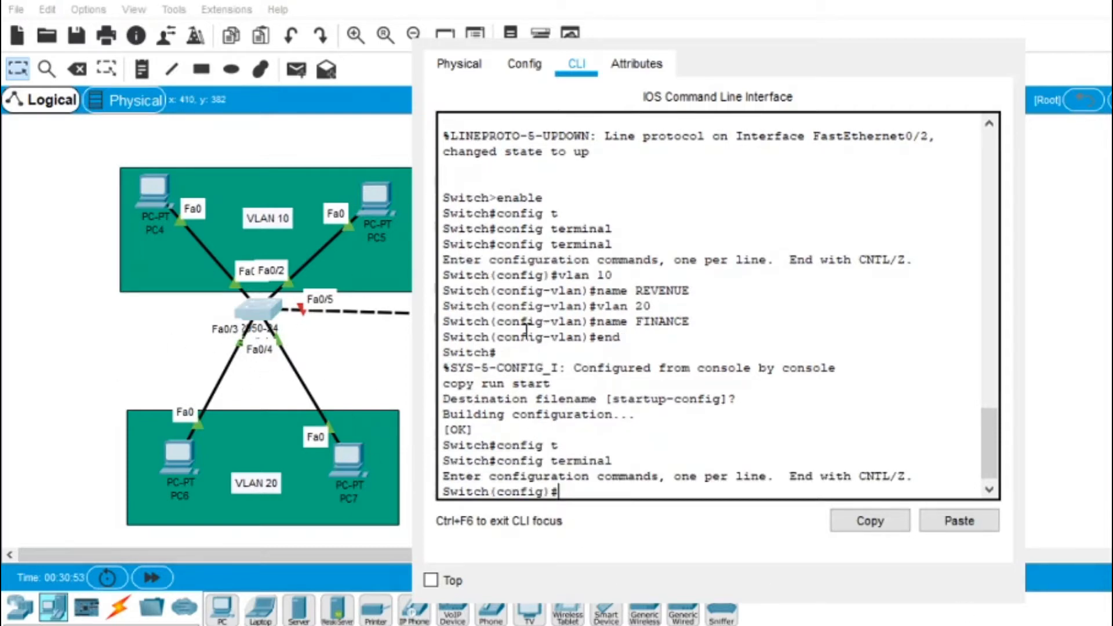
pyautogui.write('int fa0/1')
pyautogui.press('Return')
pyautogui.write('switchport mode access')
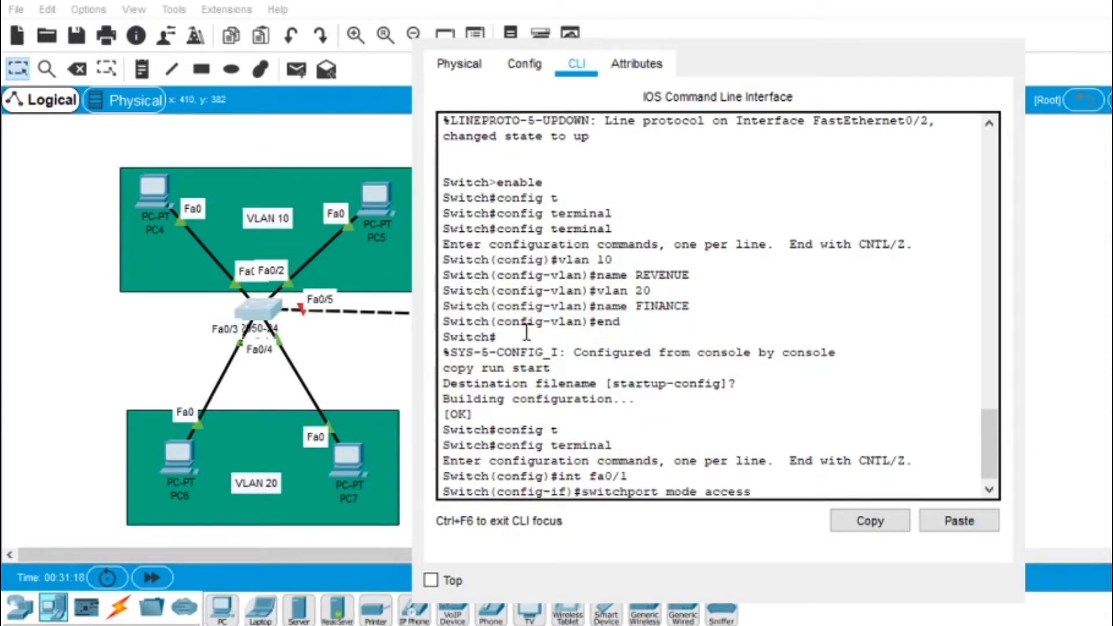
pyautogui.press('Return')
pyautogui.write('switchport access vlan 10')
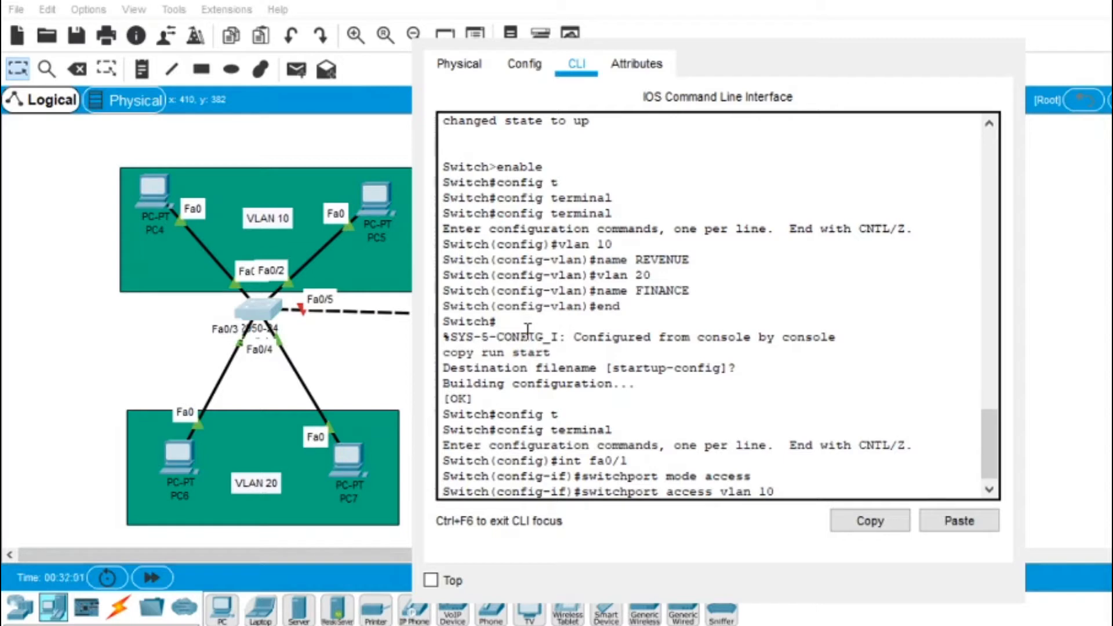
pyautogui.press('Return')
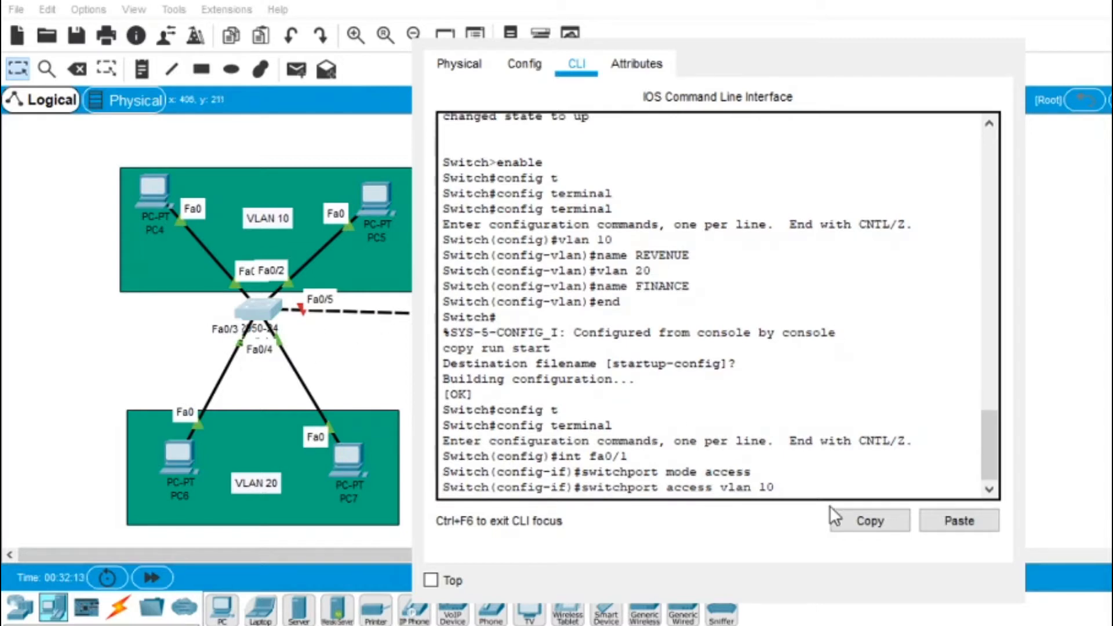
pyautogui.press('Return')
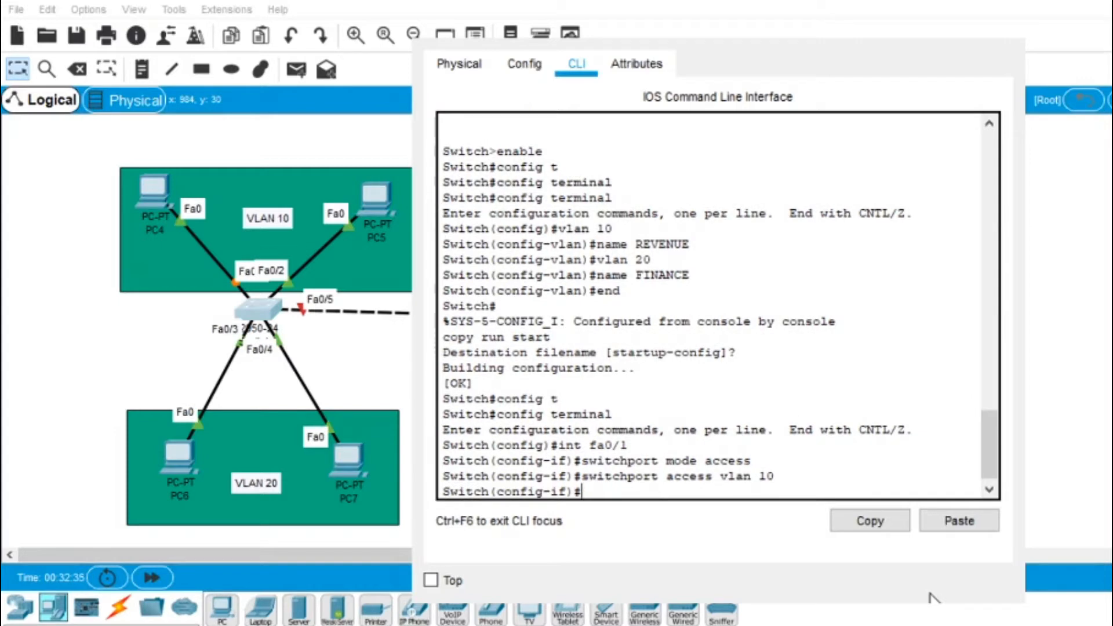
# Step: Make Fa0/2 an access port in VLAN 10
pyautogui.write('int fa0/2')
pyautogui.press('Return')
pyautogui.write('switchport mode a')
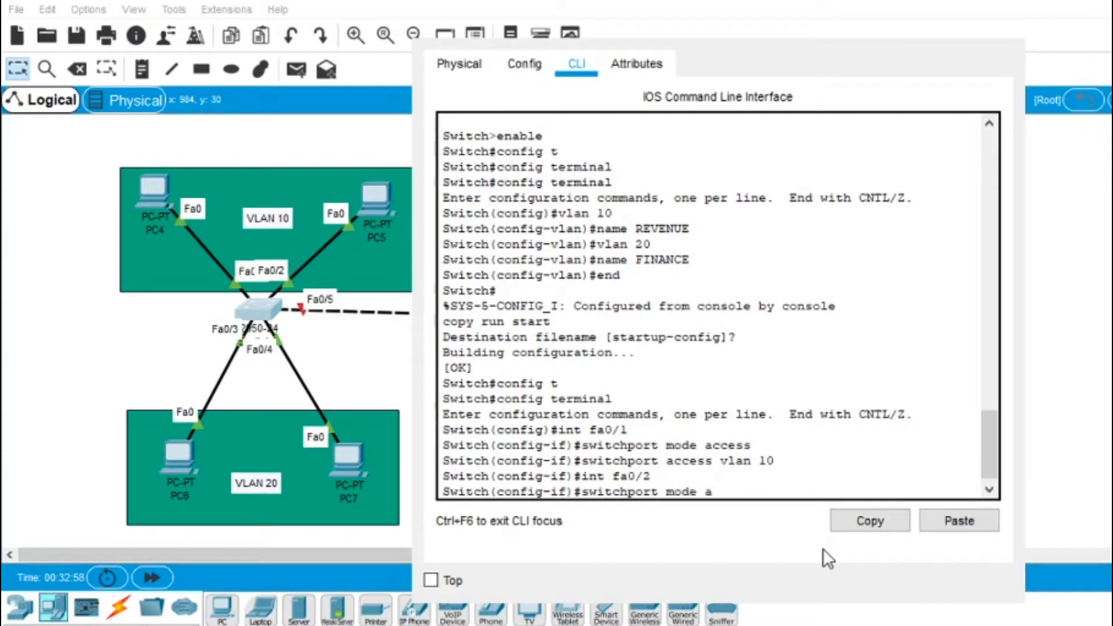
pyautogui.write('ccess')
pyautogui.press('Return')
pyautogui.press('Up')
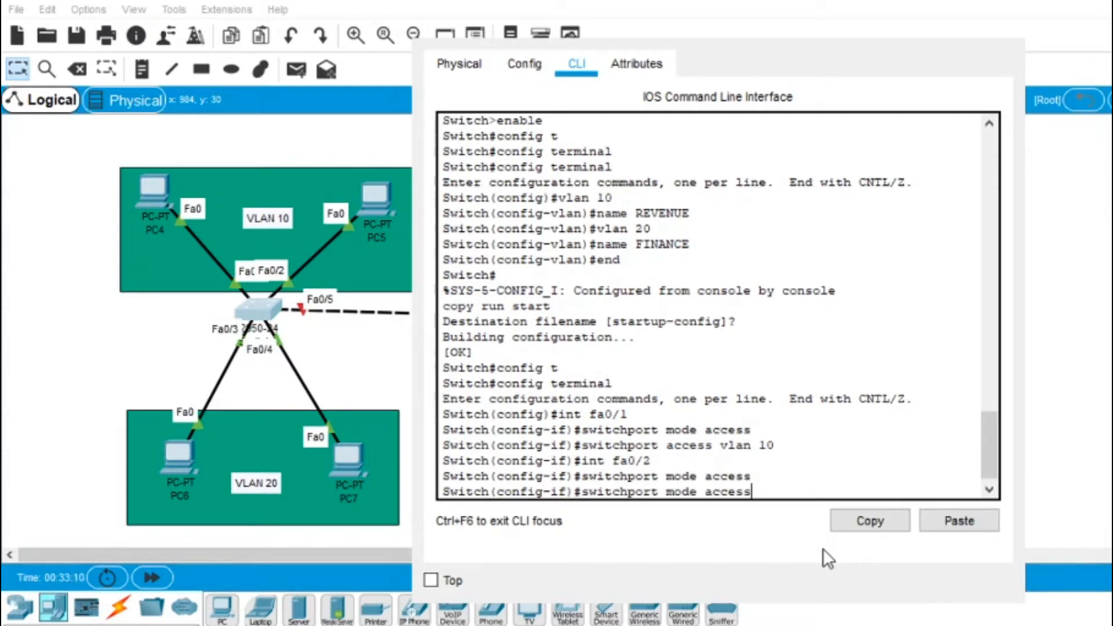
pyautogui.press('Up')
pyautogui.press('Up')
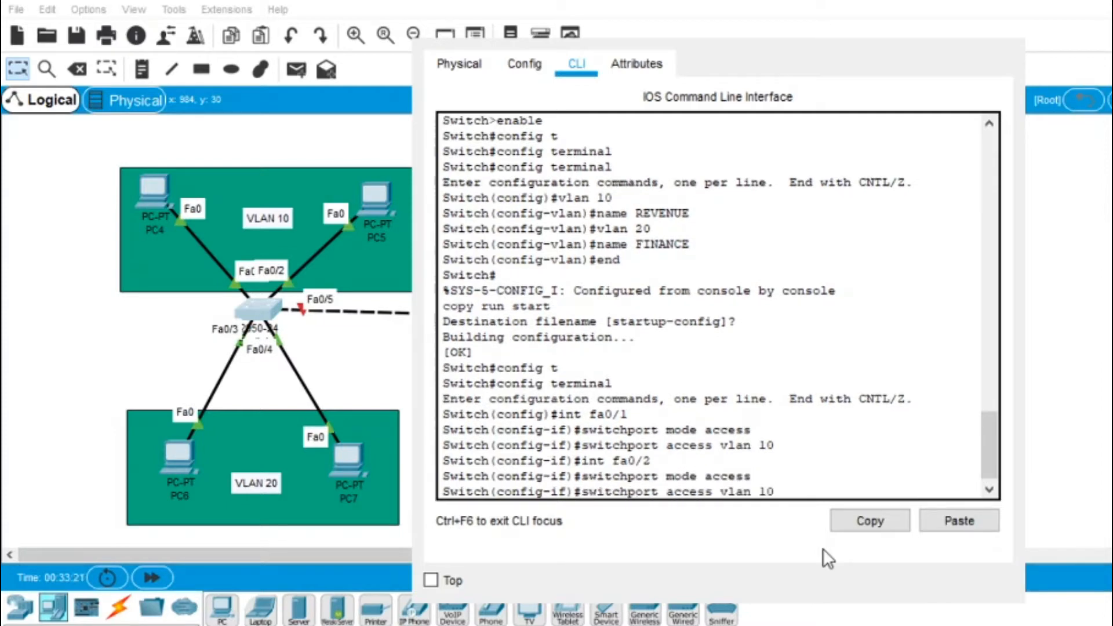
pyautogui.press('Return')
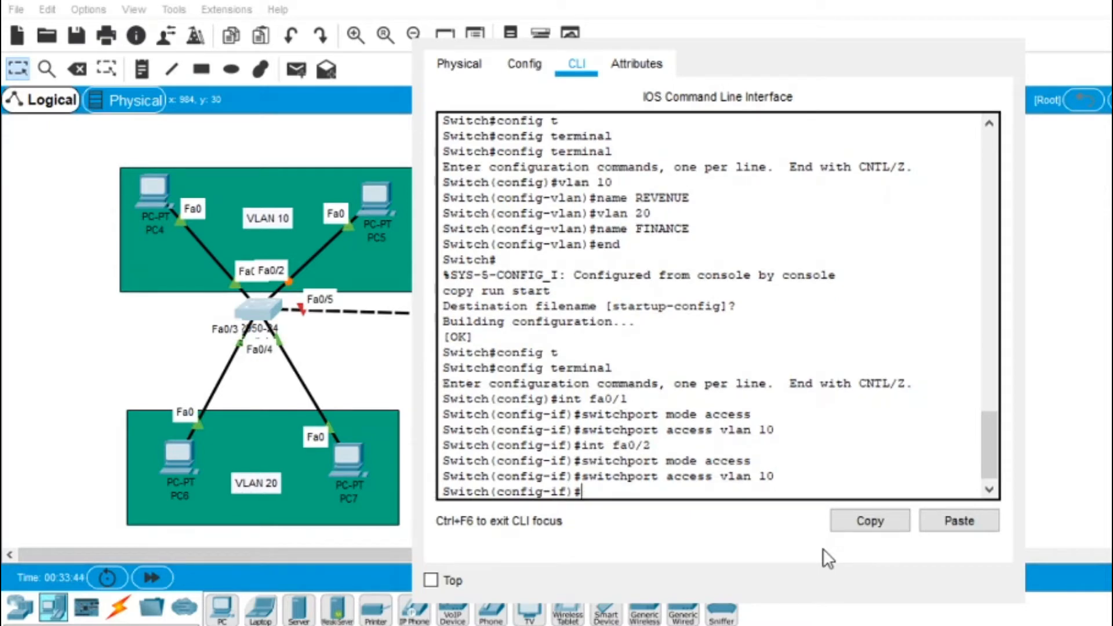
# Step: Make Fa0/3 an access port in VLAN 20
pyautogui.press('Up')
pyautogui.press('Up')
pyautogui.press('Up')
pyautogui.press('BackSpace')
pyautogui.write('3')
pyautogui.press('Return')
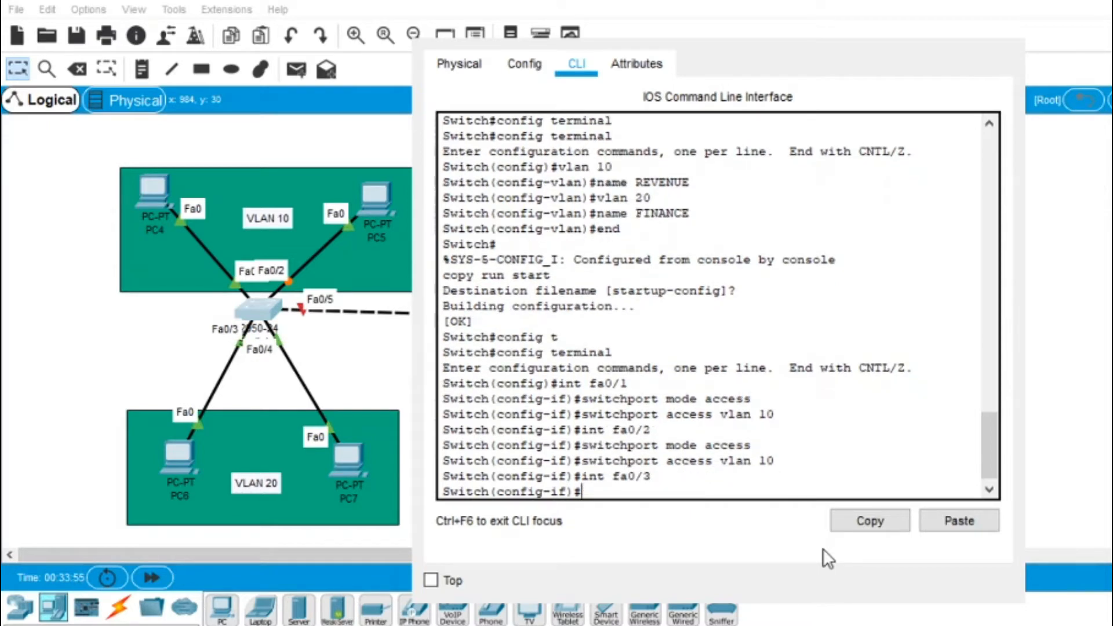
pyautogui.press('Up')
pyautogui.press('Up')
pyautogui.press('Up')
pyautogui.press('Return')
pyautogui.press('Up')
pyautogui.press('Up')
pyautogui.press('Up')
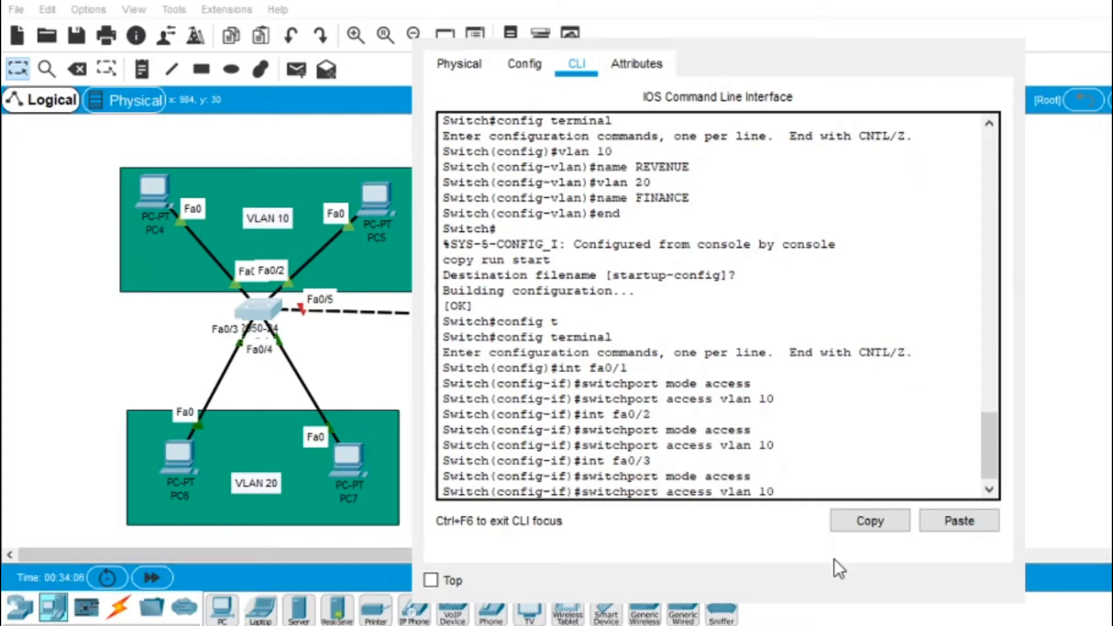
pyautogui.press('BackSpace')
pyautogui.press('BackSpace')
pyautogui.write('20')
pyautogui.press('Return')
# Step: Make Fa0/4 an access port in VLAN 20
pyautogui.press('Up')
pyautogui.press('Up')
pyautogui.press('Up')
pyautogui.press('Up')
pyautogui.press('Down')
pyautogui.press('BackSpace')
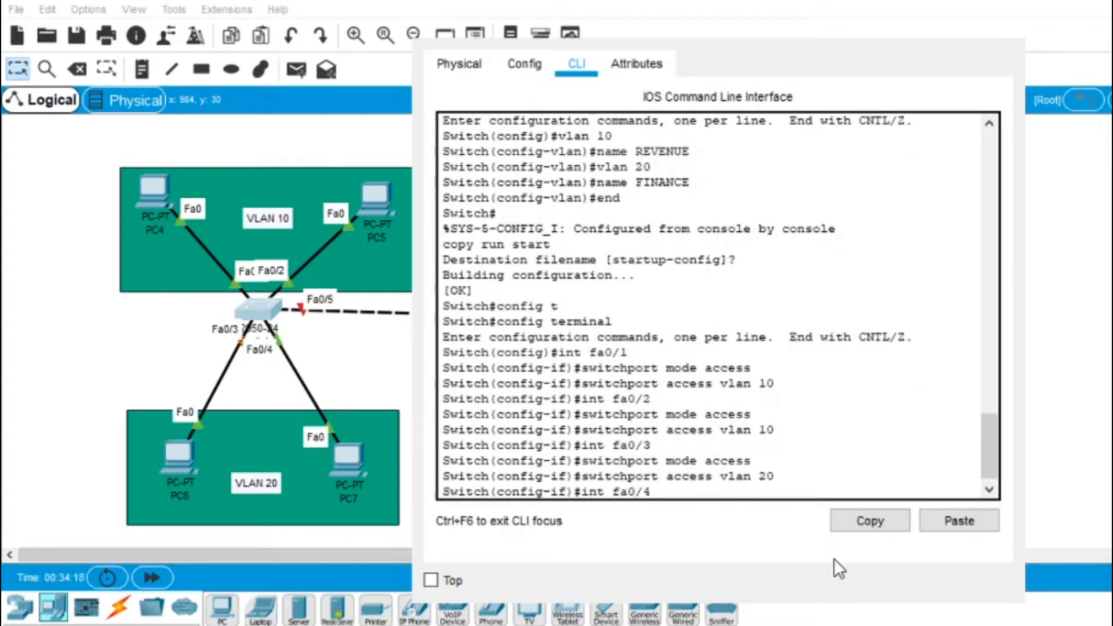
pyautogui.write('4')
pyautogui.press('Return')
pyautogui.press('Up')
pyautogui.press('Up')
pyautogui.press('Up')
pyautogui.press('Return')
pyautogui.press('Up')
pyautogui.press('Up')
pyautogui.press('Up')
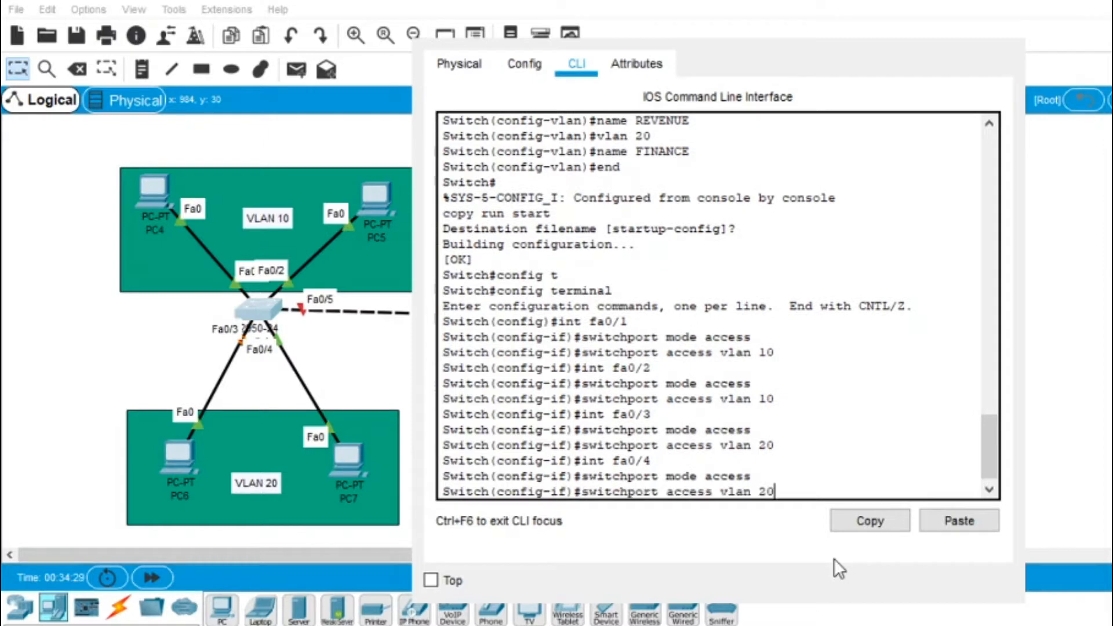
pyautogui.press('Return')
# Step: Exit configuration mode and save the running config with copy run start
pyautogui.write('end')
pyautogui.press('Return')
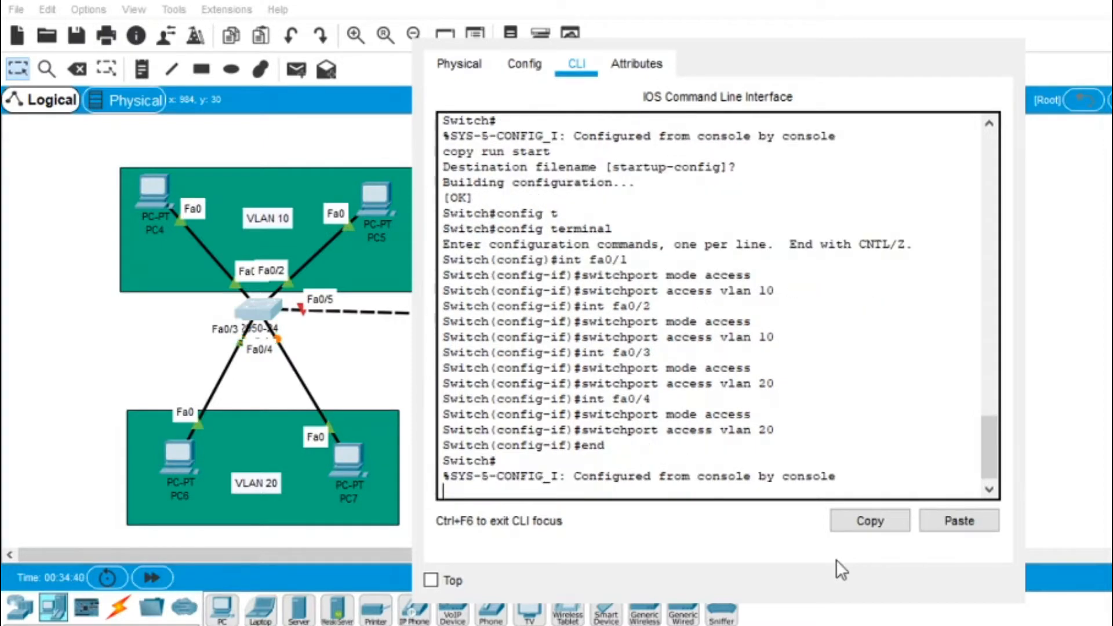
pyautogui.write('copy run start')
pyautogui.press('Return')
pyautogui.press('Return')
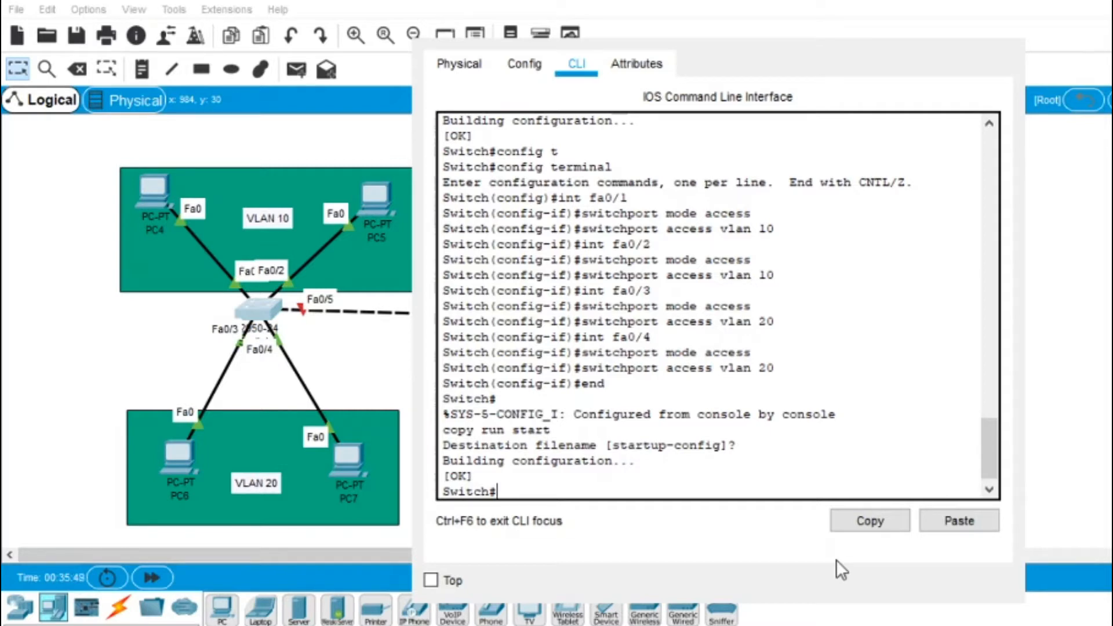
# Step: Set switch port Fa0/5 to switchport mode trunk
pyautogui.write('config t')
pyautogui.press('Return')
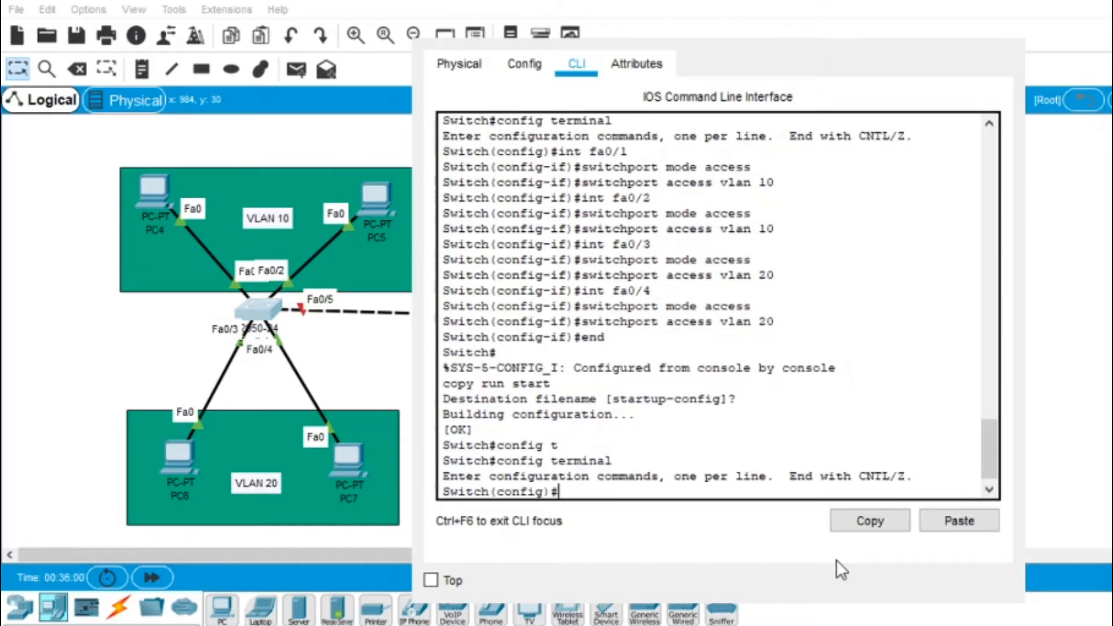
pyautogui.write('int fa 0/5')
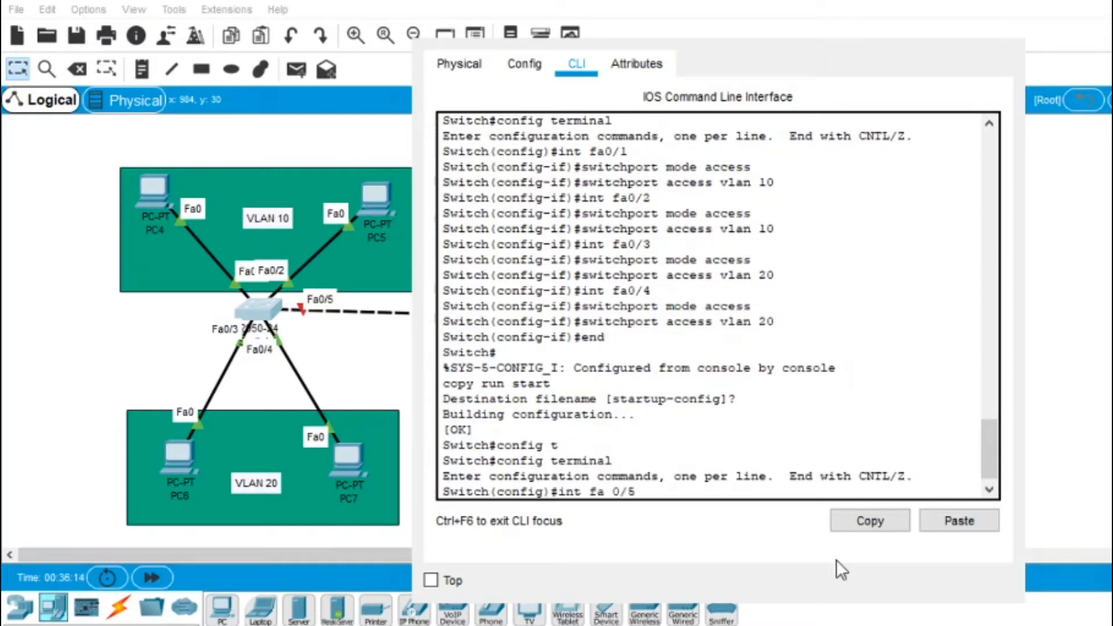
pyautogui.press('Return')
pyautogui.write('switchport mode trunk')
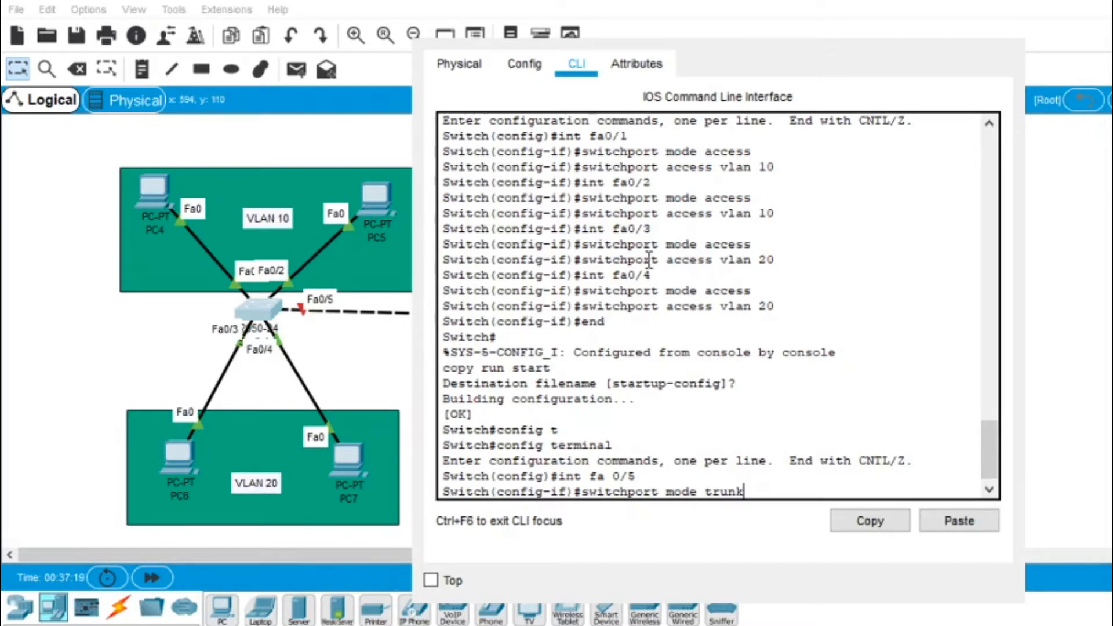
pyautogui.click(777, 265)
pyautogui.scroll(-1, 725, 485)
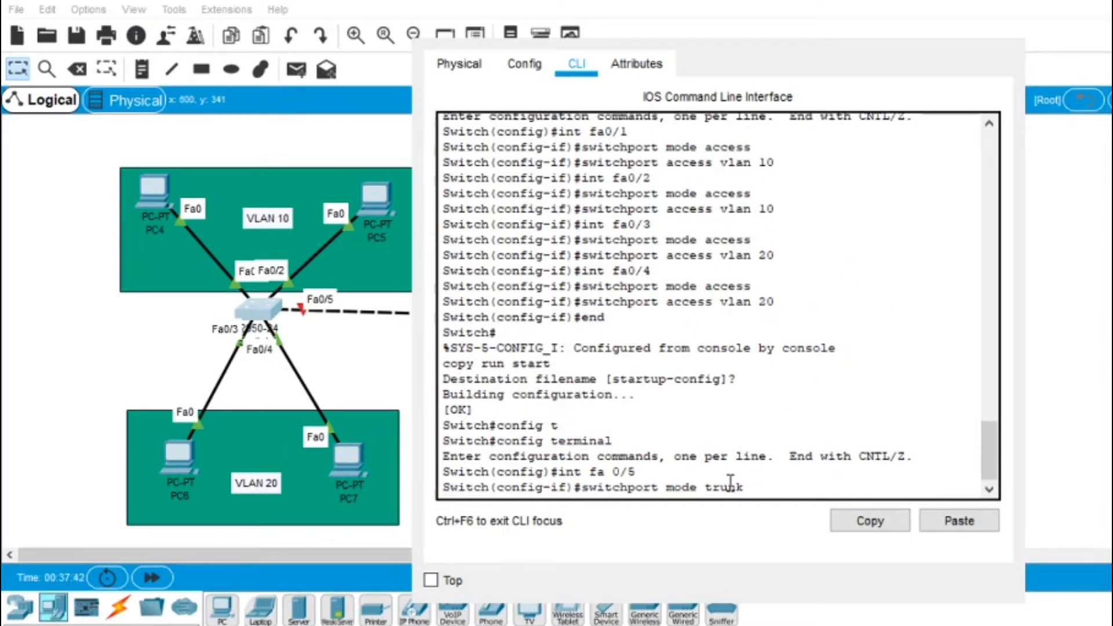
pyautogui.click(758, 486)
pyautogui.press('Return')
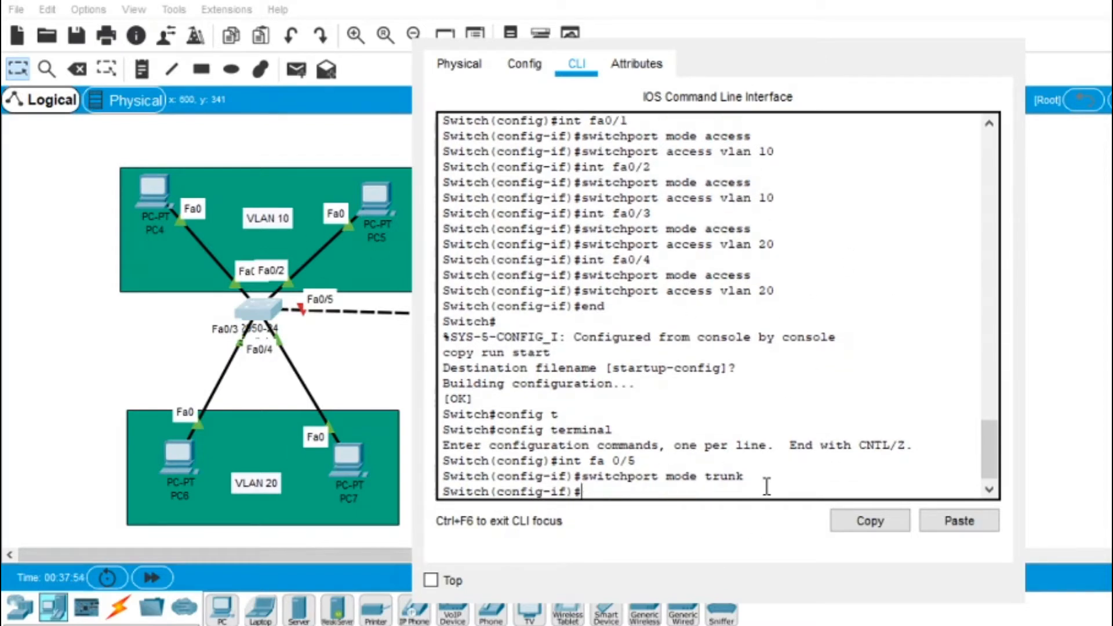
# Step: Exit config mode and save with copy run start, keeping the default filename
pyautogui.write('end')
pyautogui.press('Return')
pyautogui.write('copy run start')
pyautogui.press('Return')
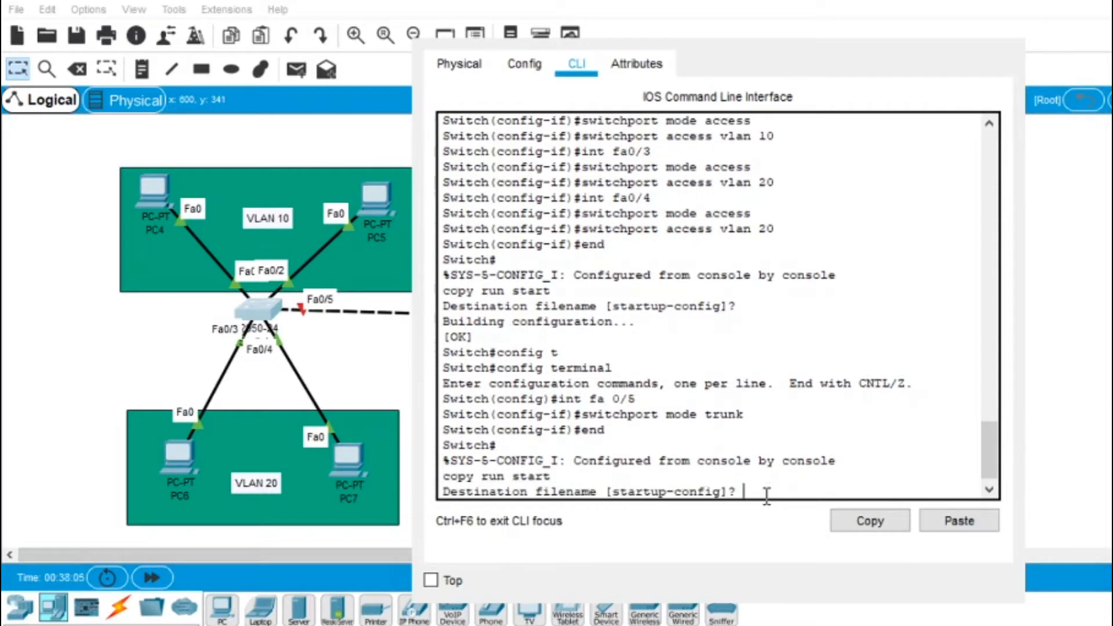
pyautogui.press('Return')
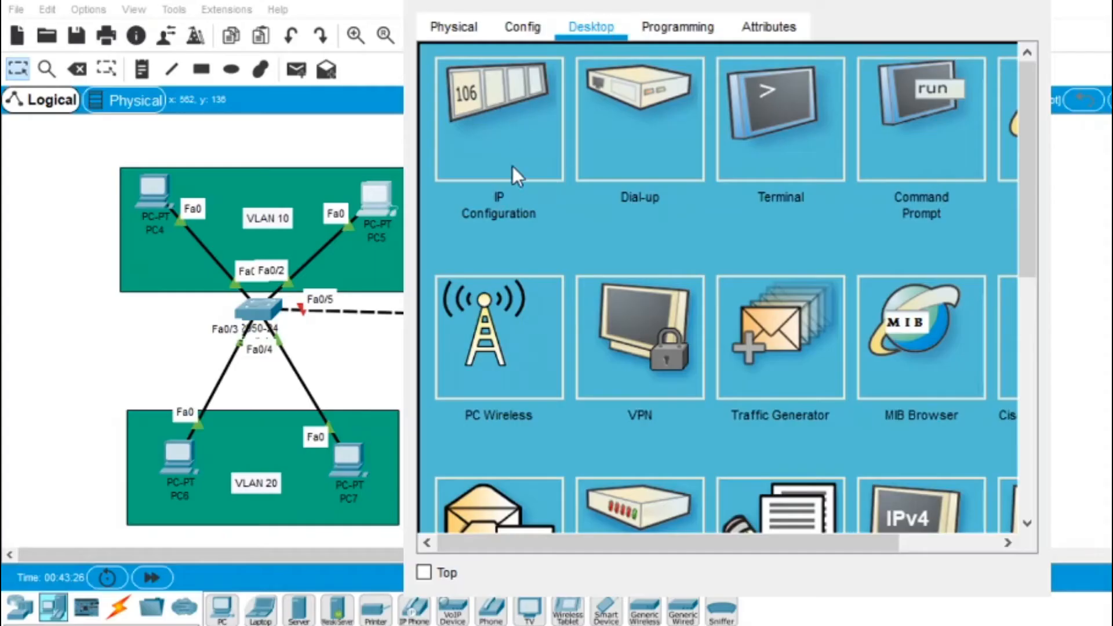
# Step: Give the PC static IP 192.168.1.20, mask 255.255.255.0, gateway 192.168.1.1, then close the panel
pyautogui.click(513, 162)
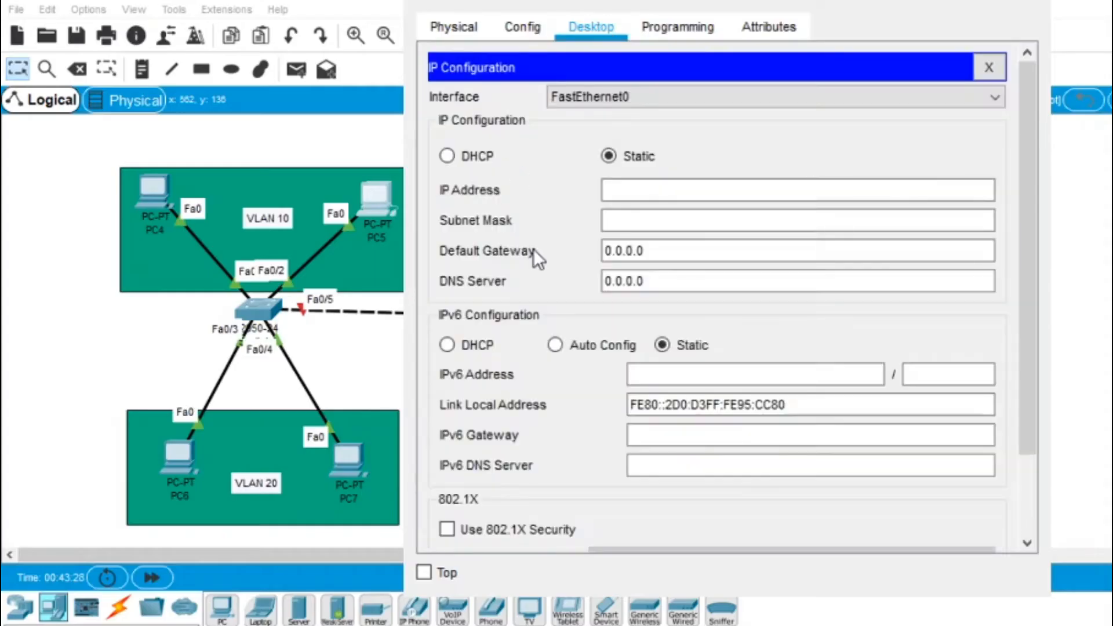
pyautogui.click(616, 192)
pyautogui.write('192.168.')
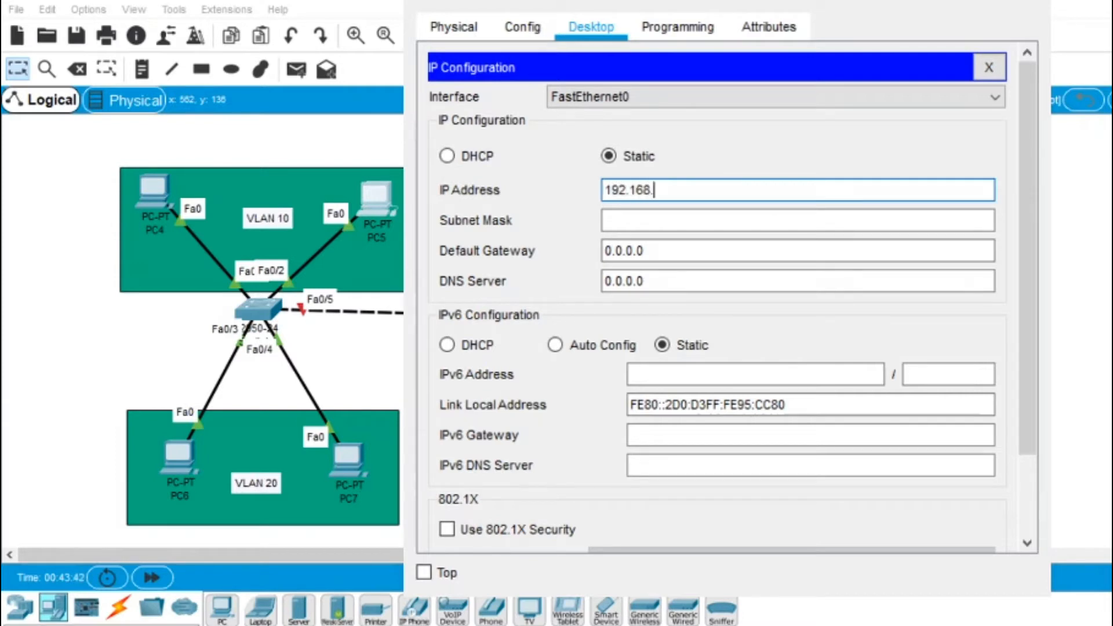
pyautogui.write('1.20')
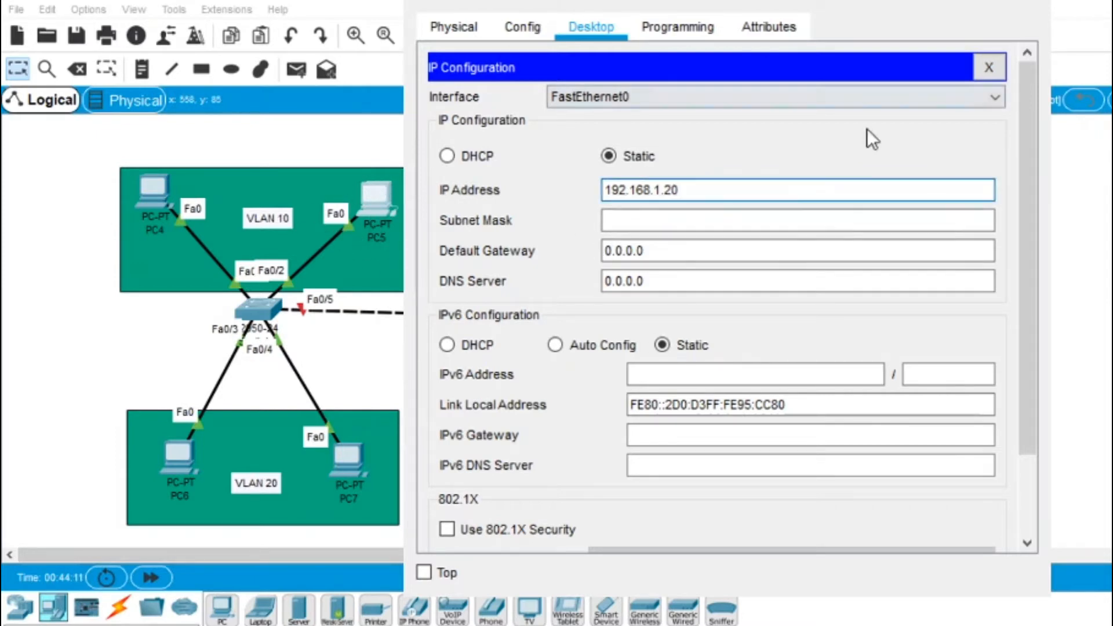
pyautogui.click(650, 219)
pyautogui.click(654, 251)
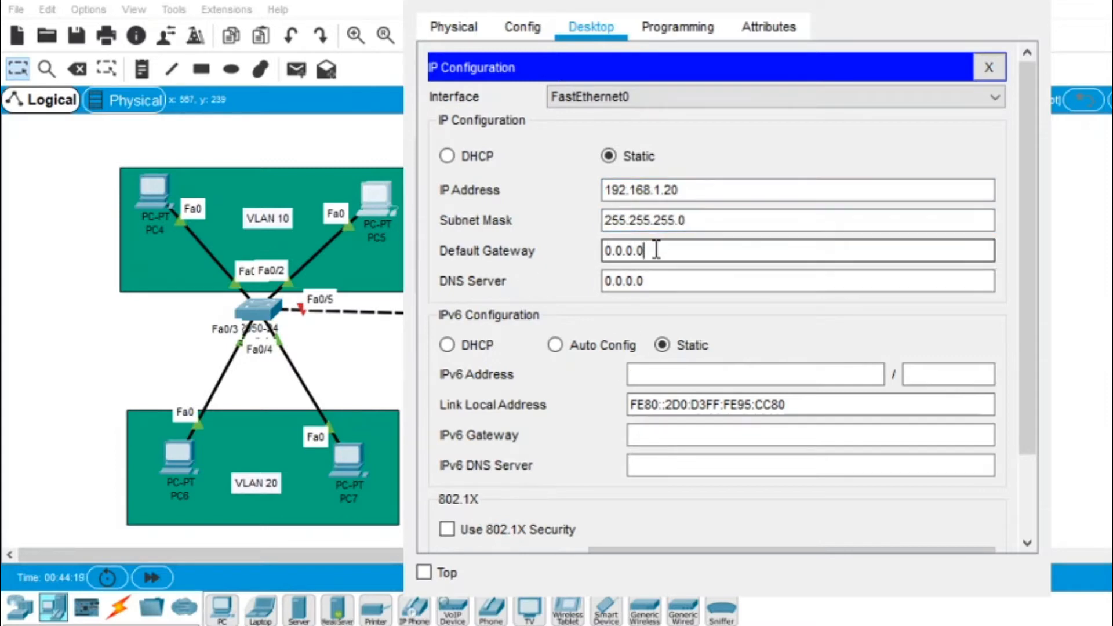
pyautogui.press('BackSpace')
pyautogui.press('BackSpace')
pyautogui.press('BackSpace')
pyautogui.press('BackSpace')
pyautogui.press('BackSpace')
pyautogui.press('BackSpace')
pyautogui.press('BackSpace')
pyautogui.write('192.168.1.1')
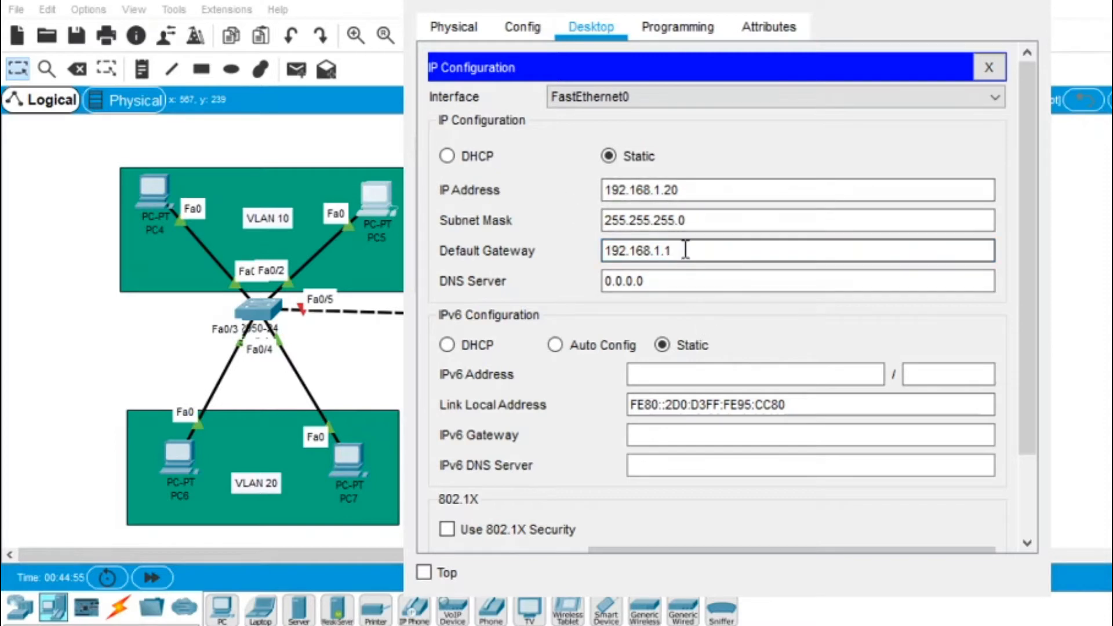
pyautogui.moveTo(680, 251); pyautogui.dragTo(606, 244)
pyautogui.click(703, 251)
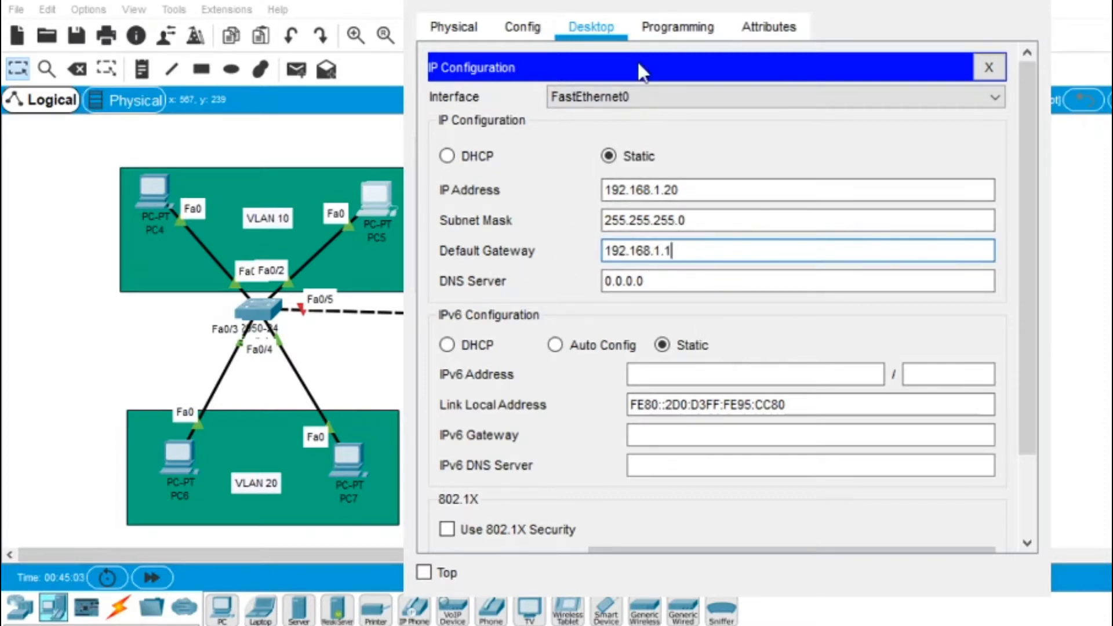
pyautogui.click(1070, 63)
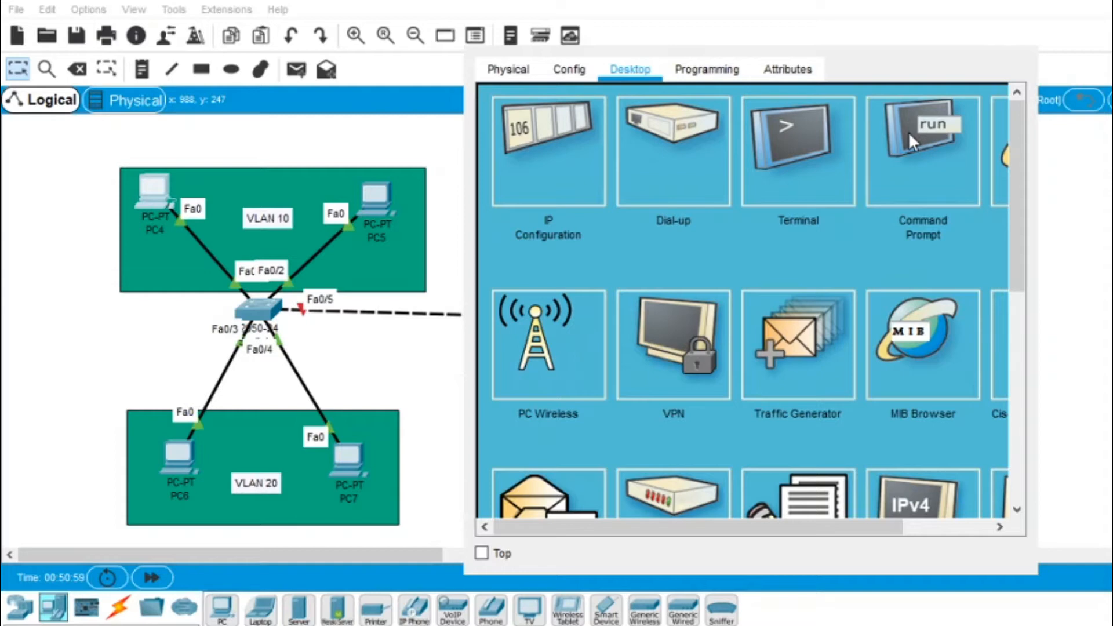
# Step: In the PC's Command Prompt, ping 192.168.1.20 and check the 0% loss statistics
pyautogui.click(934, 152)
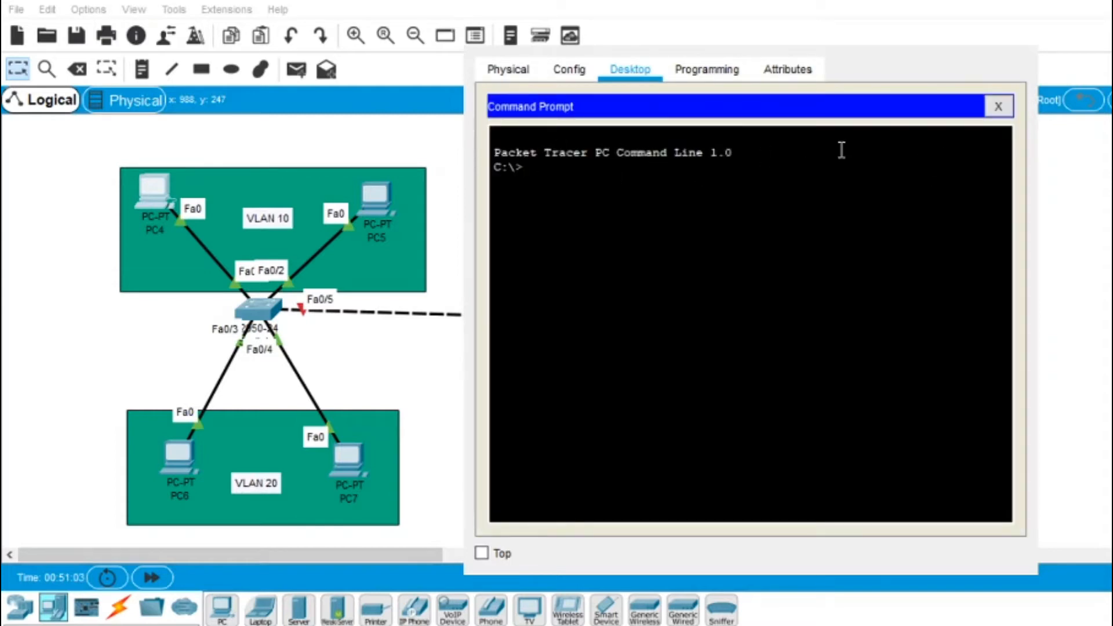
pyautogui.click(907, 37)
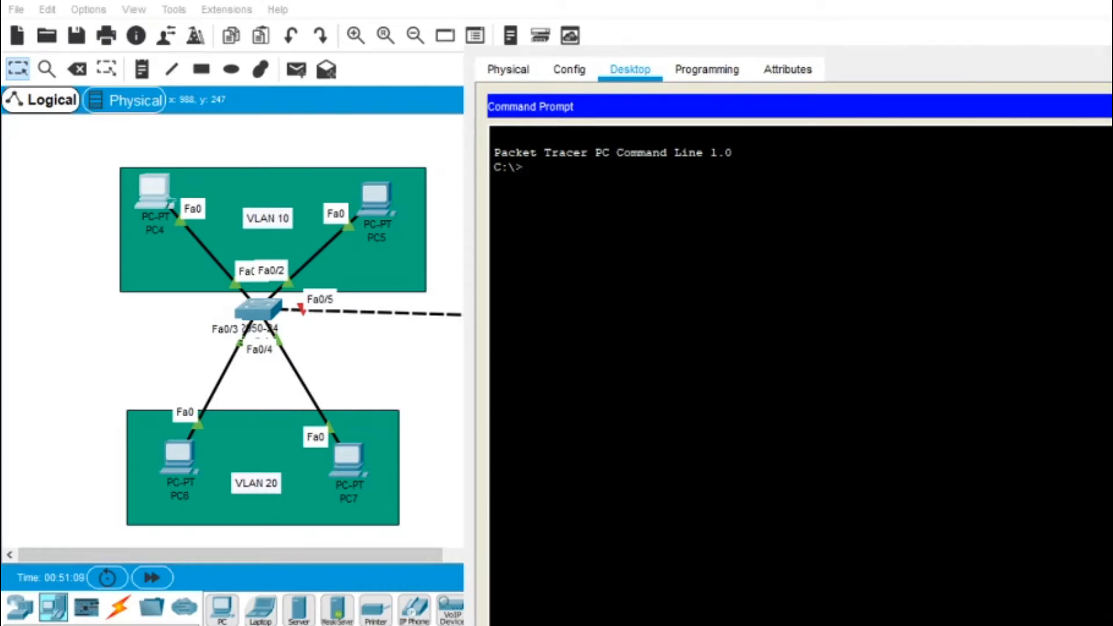
pyautogui.moveTo(811, 37); pyautogui.dragTo(333, 1)
pyautogui.write('ping 192.')
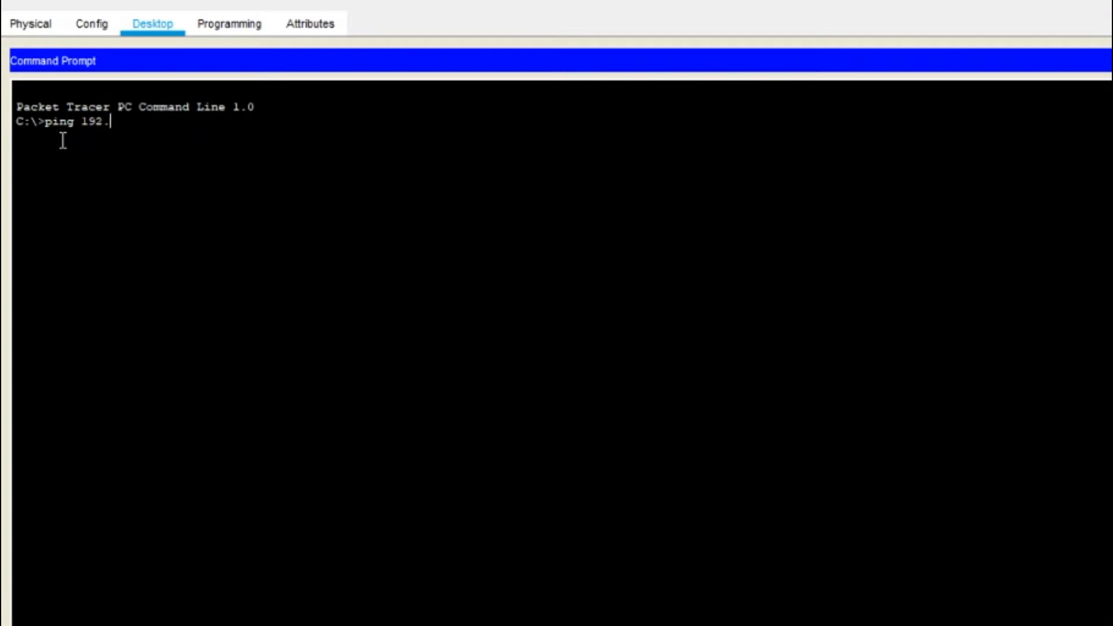
pyautogui.write('168.1.20')
pyautogui.press('Return')
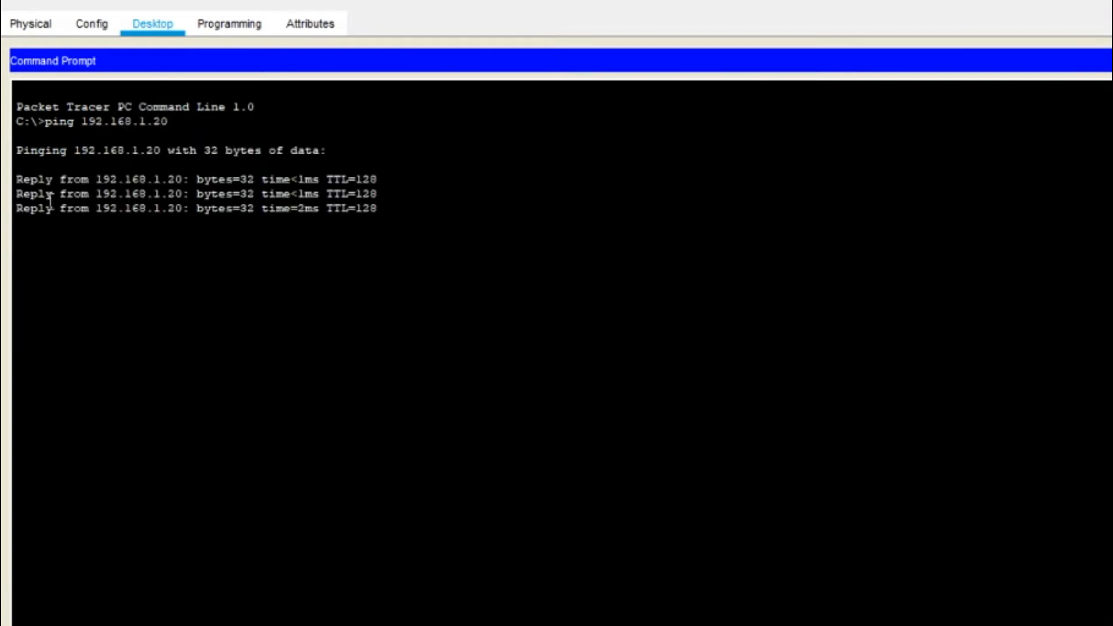
pyautogui.moveTo(461, 266); pyautogui.dragTo(255, 251)
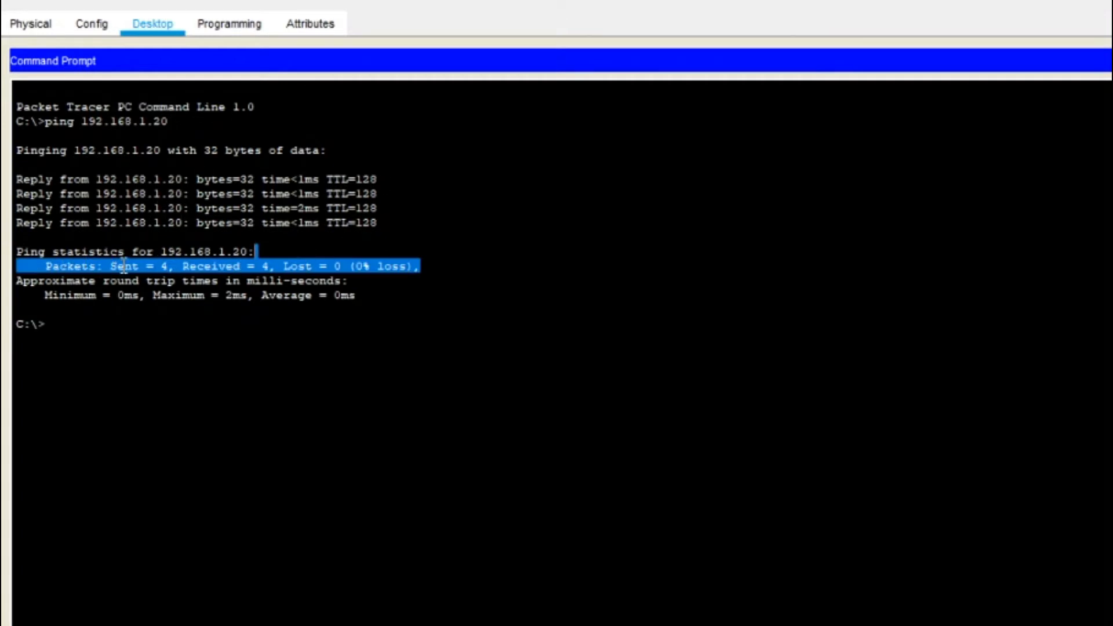
pyautogui.moveTo(424, 267); pyautogui.dragTo(39, 266)
pyautogui.click(451, 344)
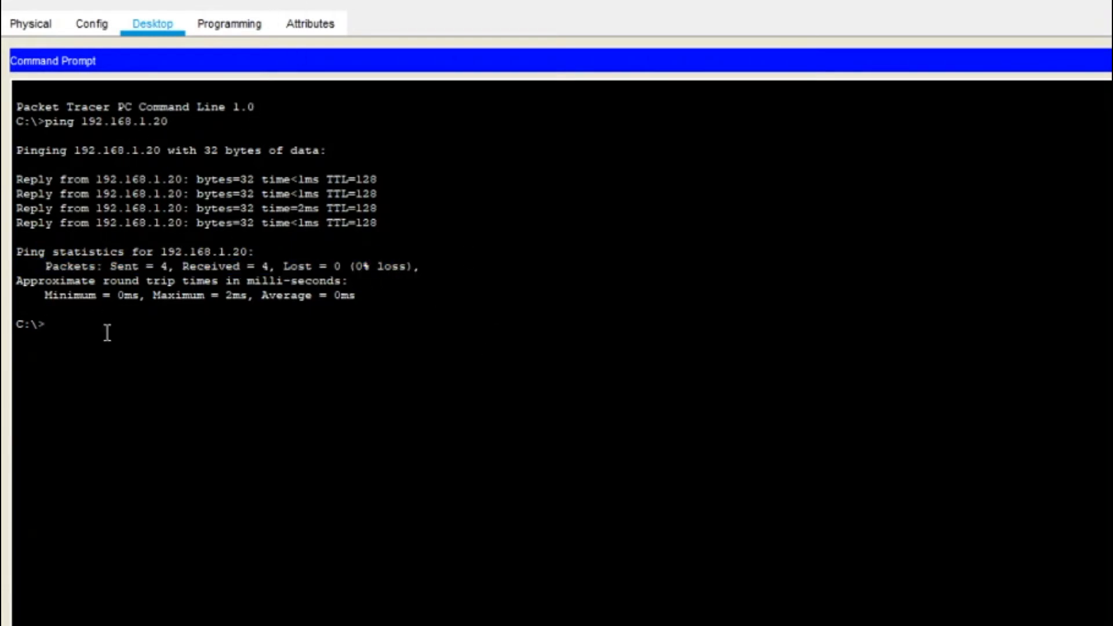
# Step: Ping 192.168.1.20 a second time, then enter ping 192.168.2.10
pyautogui.doubleClick(347, 5)
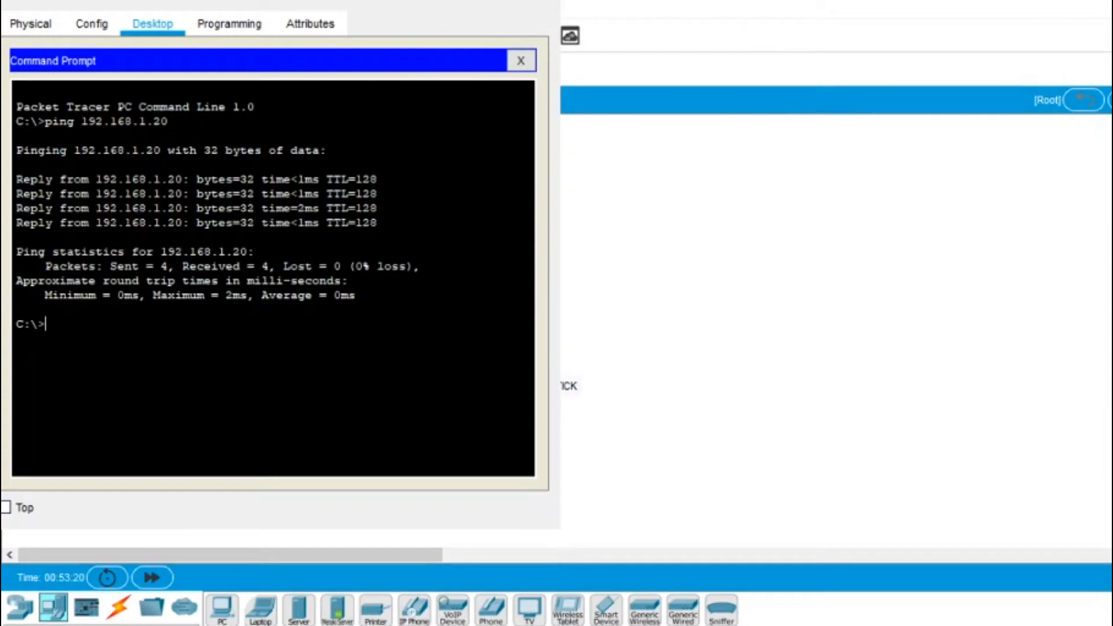
pyautogui.moveTo(278, 3); pyautogui.dragTo(807, 24)
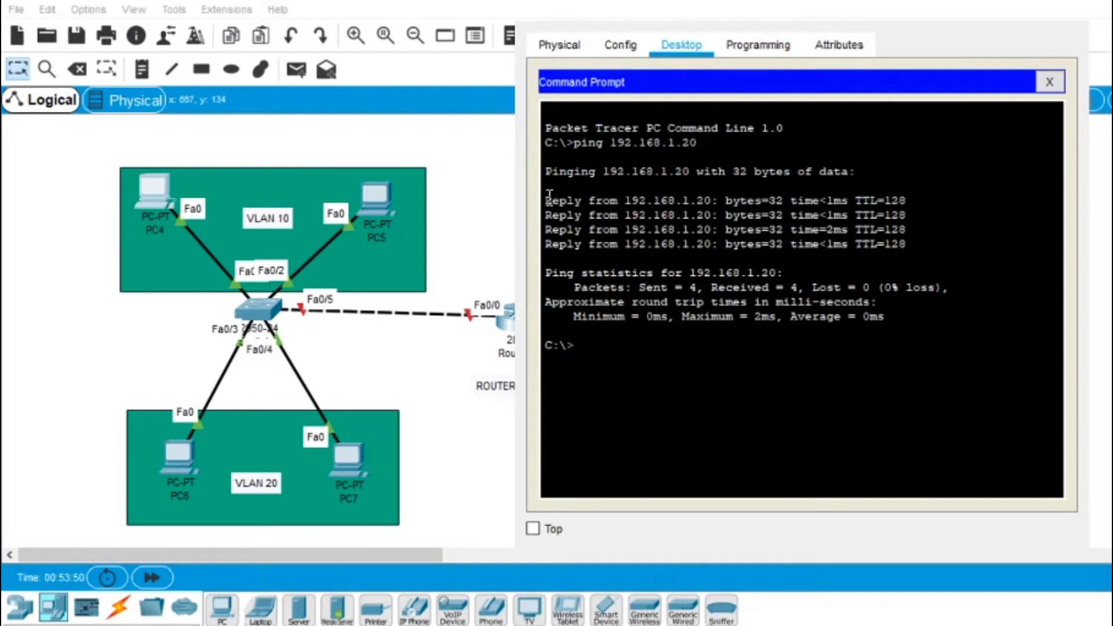
pyautogui.moveTo(545, 196); pyautogui.dragTo(545, 295)
pyautogui.click(549, 280)
pyautogui.write('ping')
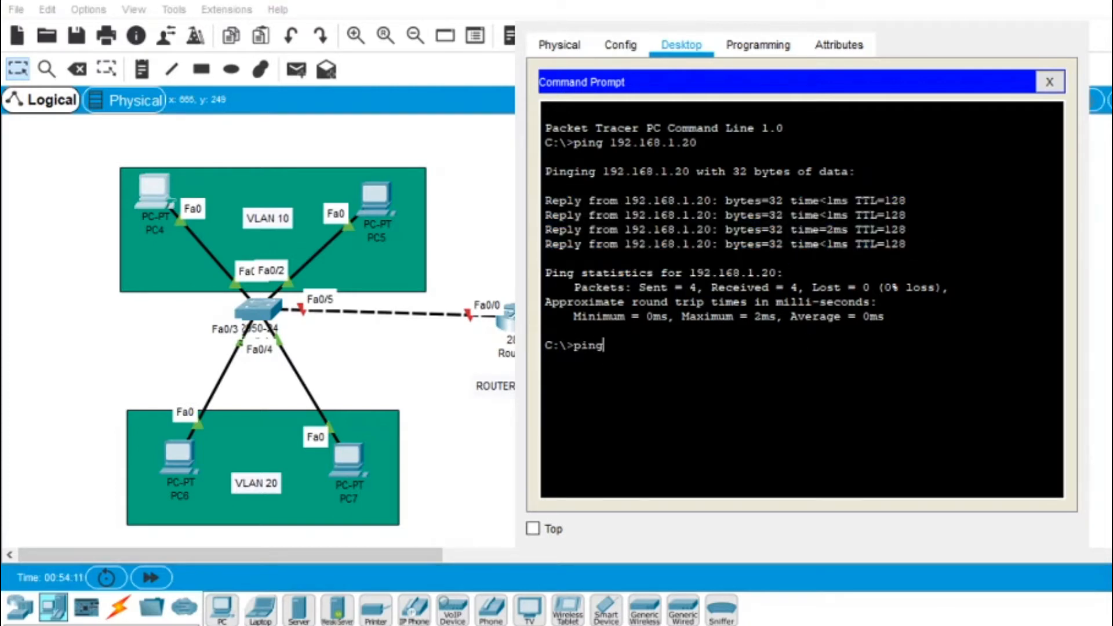
pyautogui.write(' 192.168.1.20')
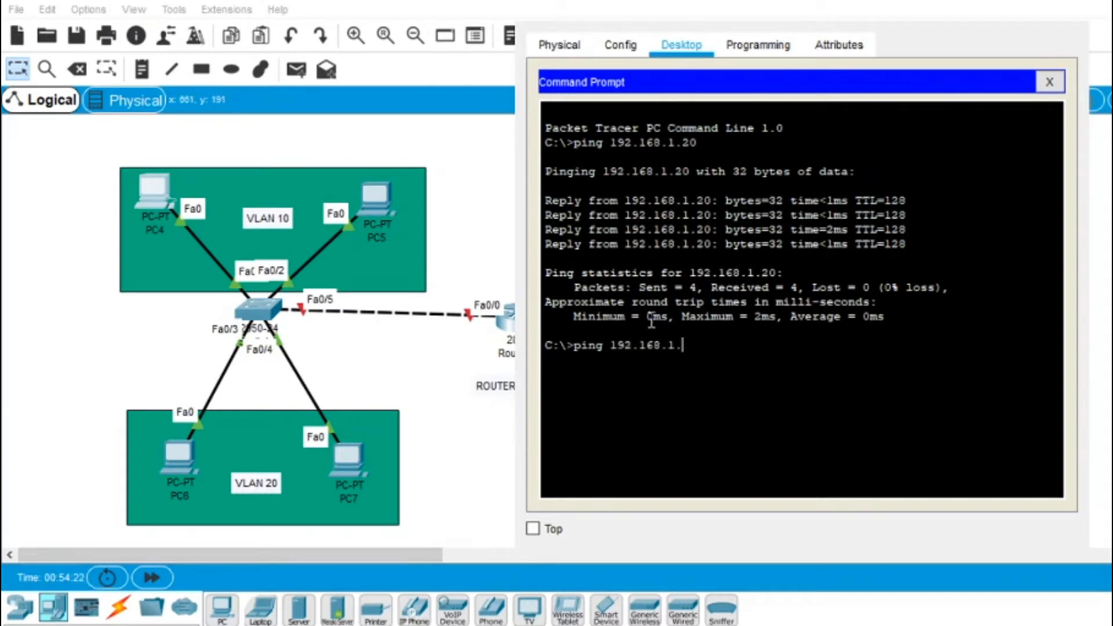
pyautogui.press('Return')
pyautogui.write('ping')
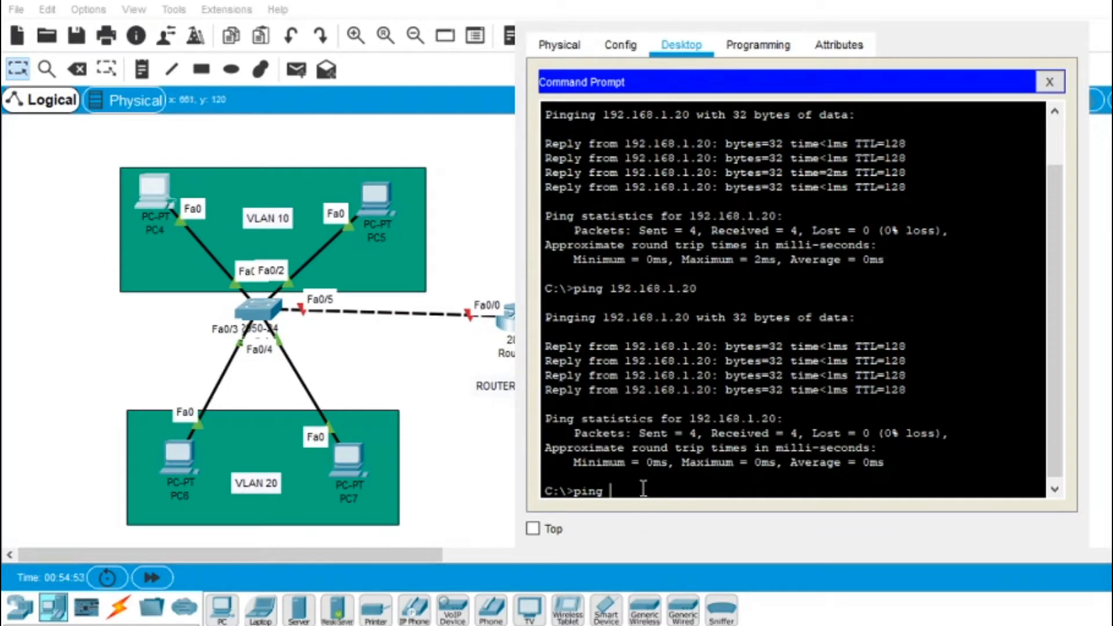
pyautogui.write(' 192.168.2.10')
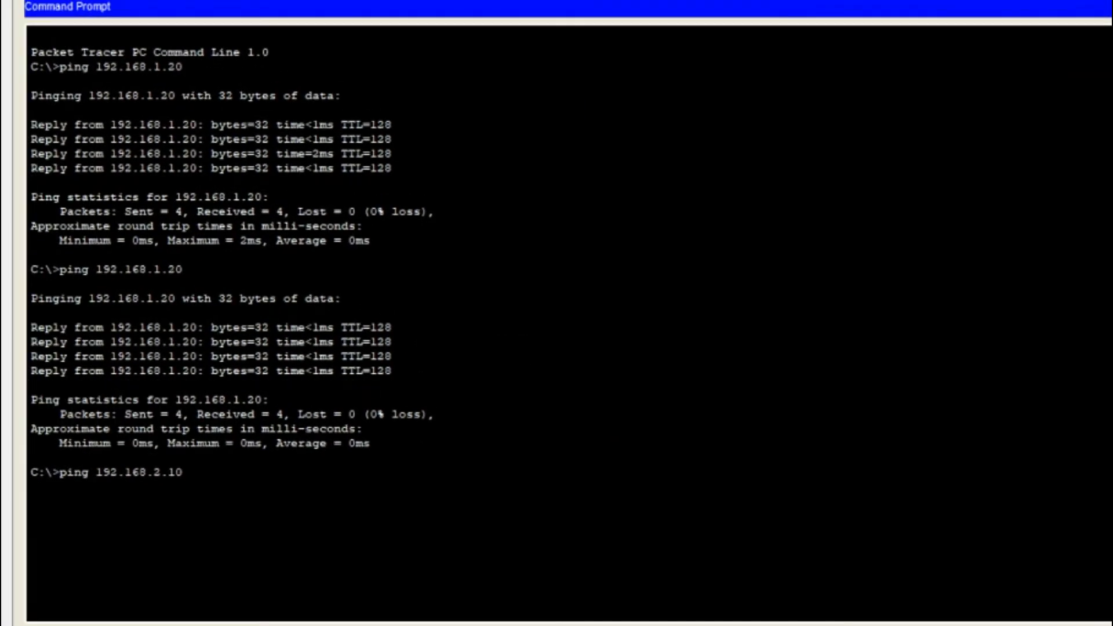
# Step: Run the ping to 192.168.2.10, review its timeouts and 100% loss, and close the PC window
pyautogui.press('Return')
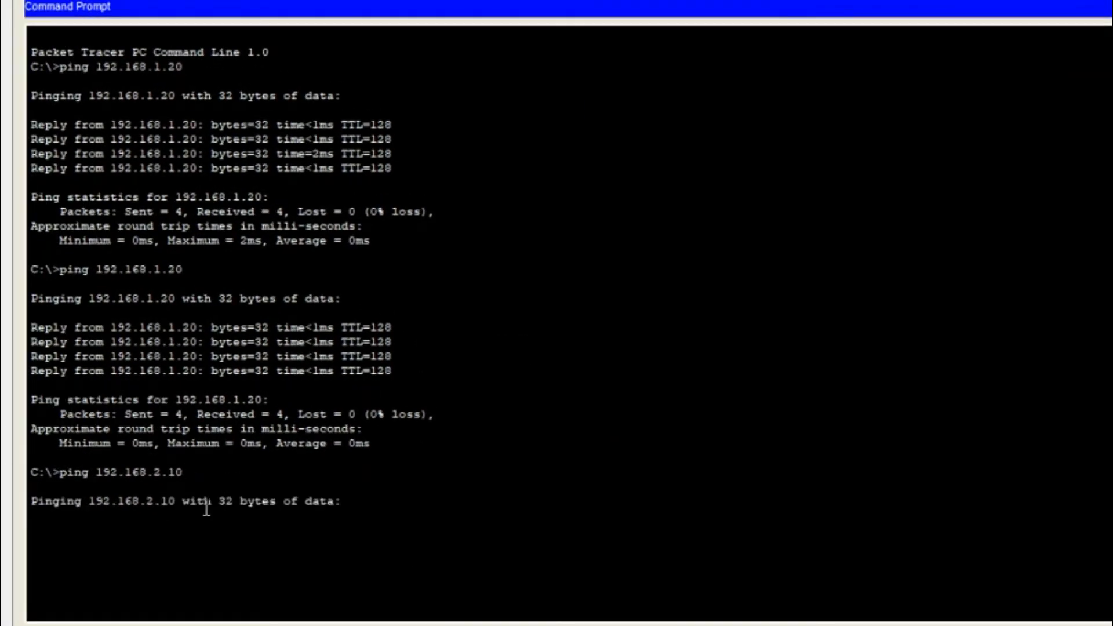
pyautogui.moveTo(29, 524); pyautogui.dragTo(165, 548)
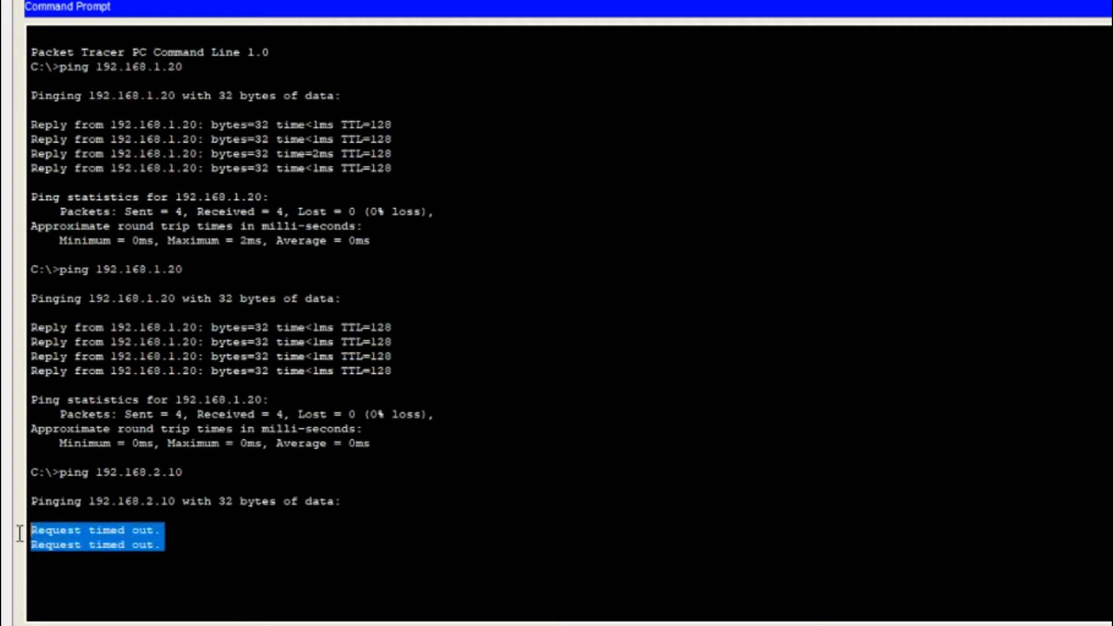
pyautogui.click(299, 537)
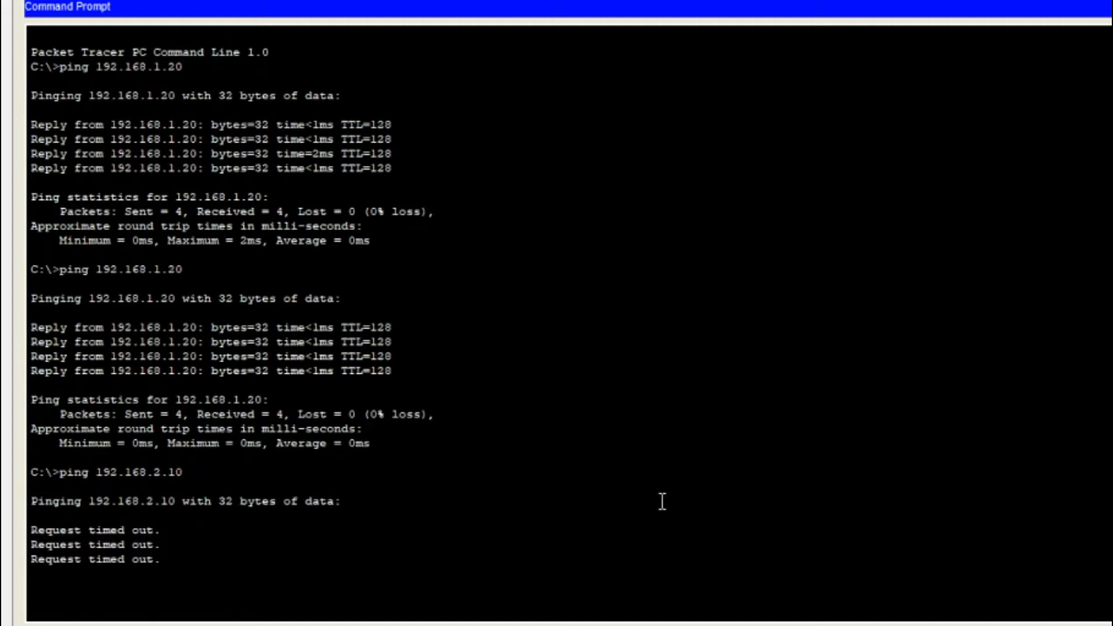
pyautogui.moveTo(174, 571); pyautogui.dragTo(337, 597)
pyautogui.click(356, 599)
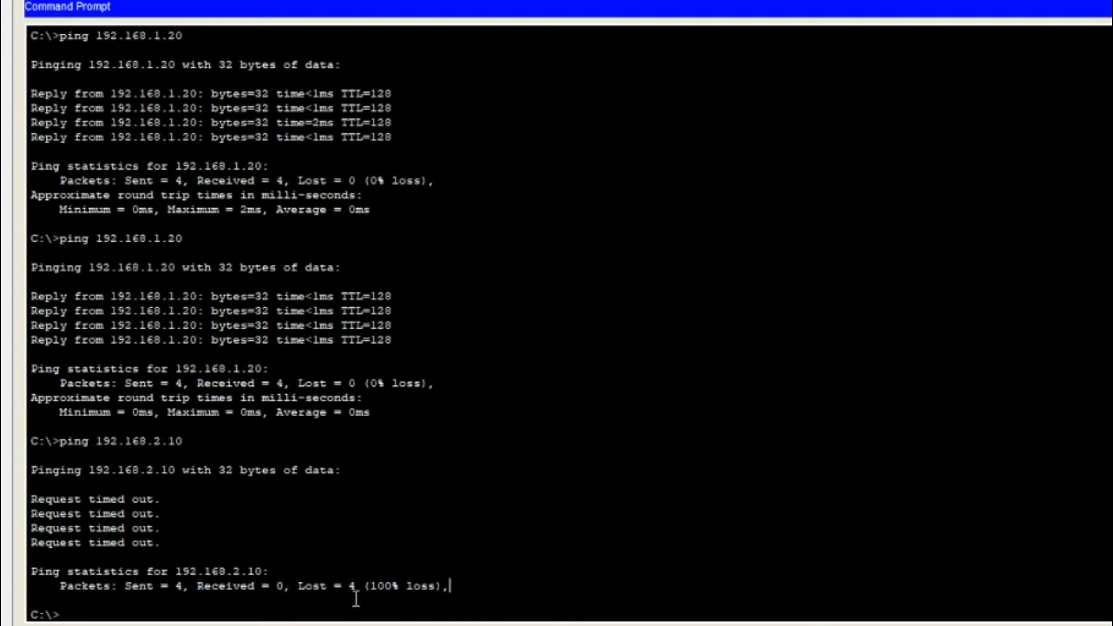
pyautogui.moveTo(449, 587); pyautogui.dragTo(51, 528)
pyautogui.click(377, 606)
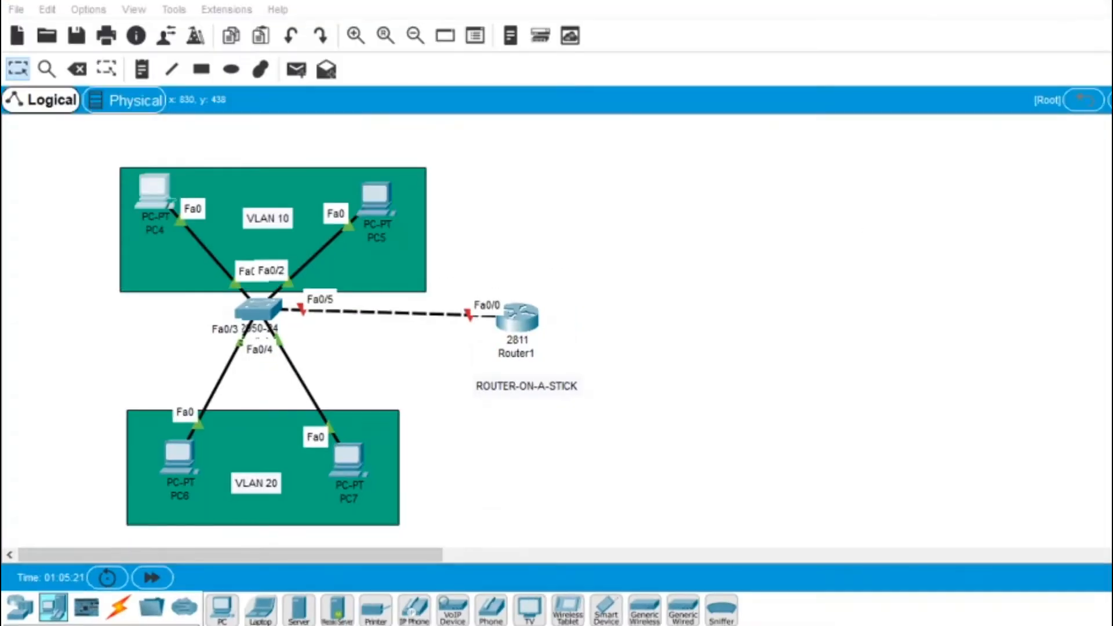
pyautogui.click(743, 604)
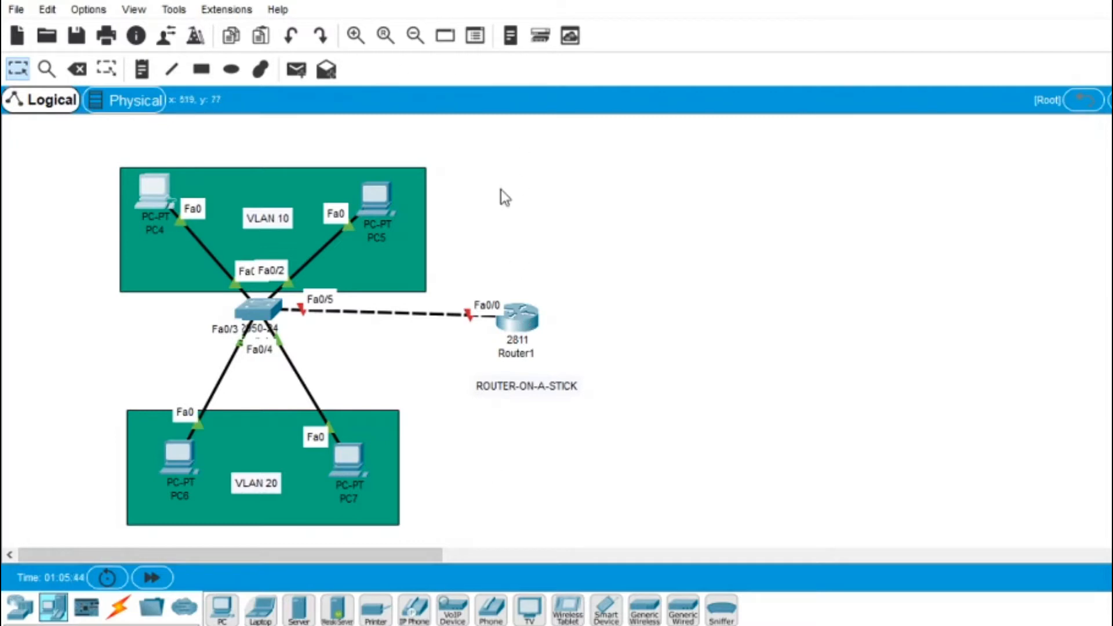
# Step: Open Router1's device window from the topology canvas
pyautogui.click(520, 316)
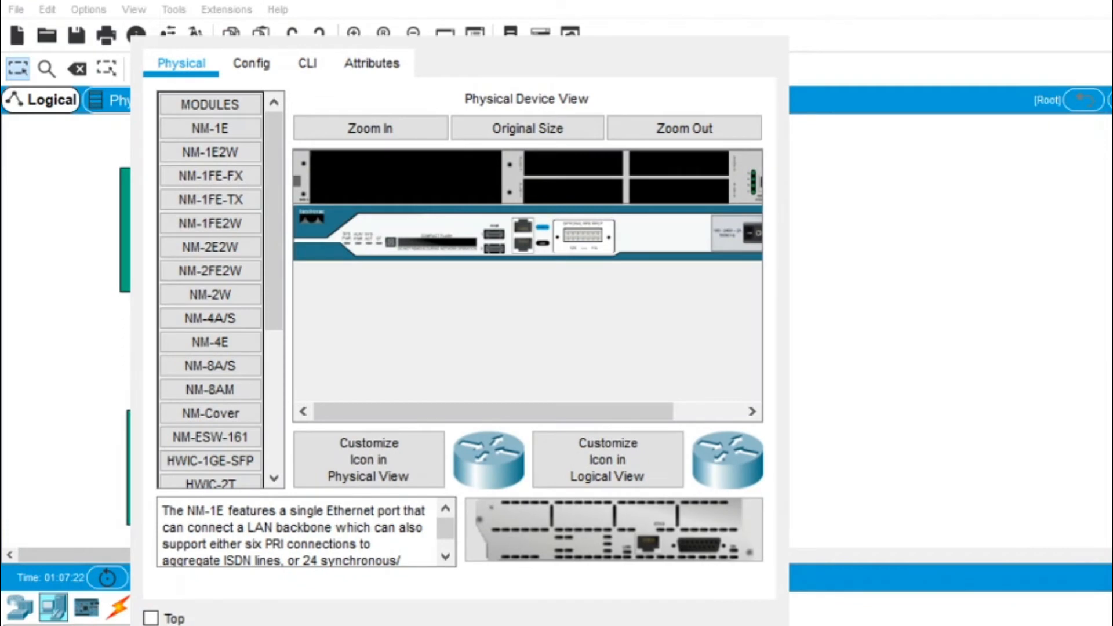
# Step: In Router1's CLI, skip initial setup, enter enable and config mode, and no shutdown Fa0/0
pyautogui.click(308, 64)
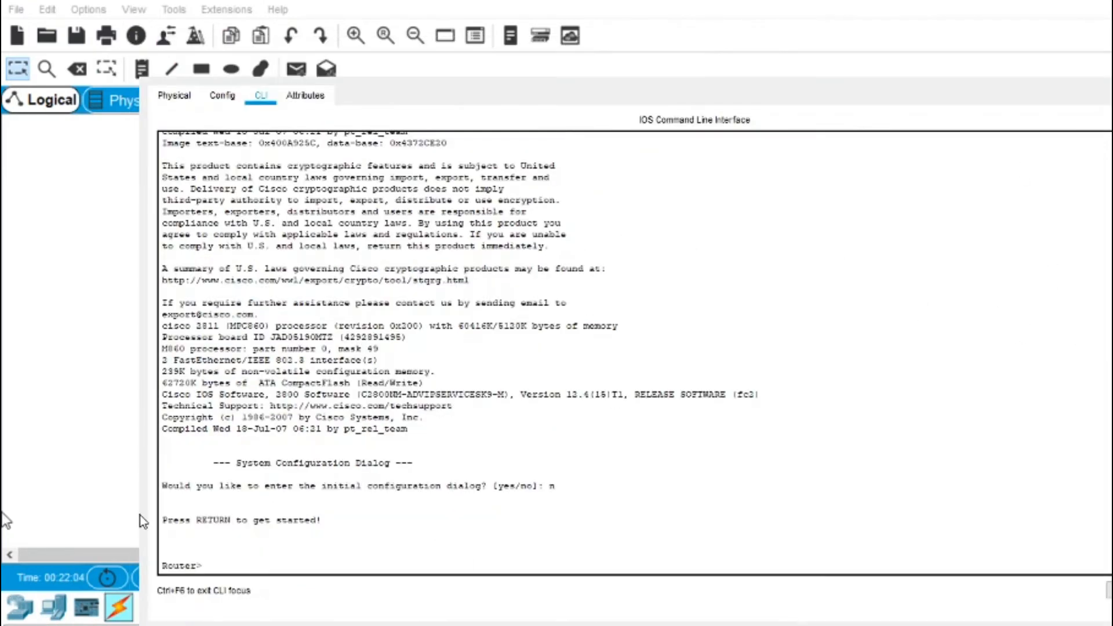
pyautogui.press('Return')
pyautogui.write('enable')
pyautogui.press('Return')
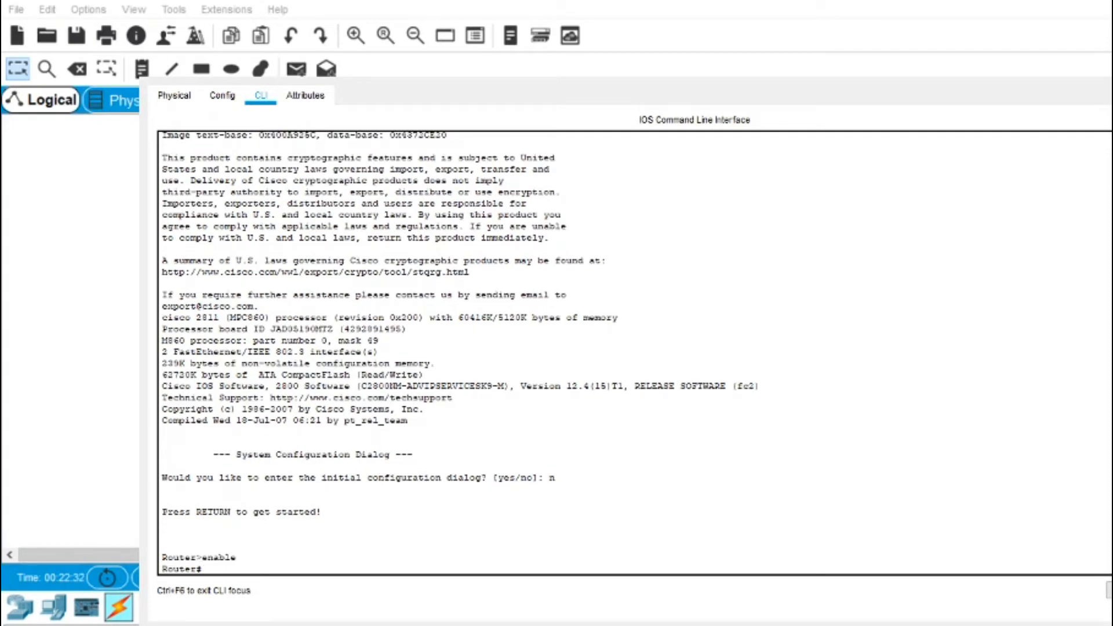
pyautogui.write('config terminal')
pyautogui.press('Return')
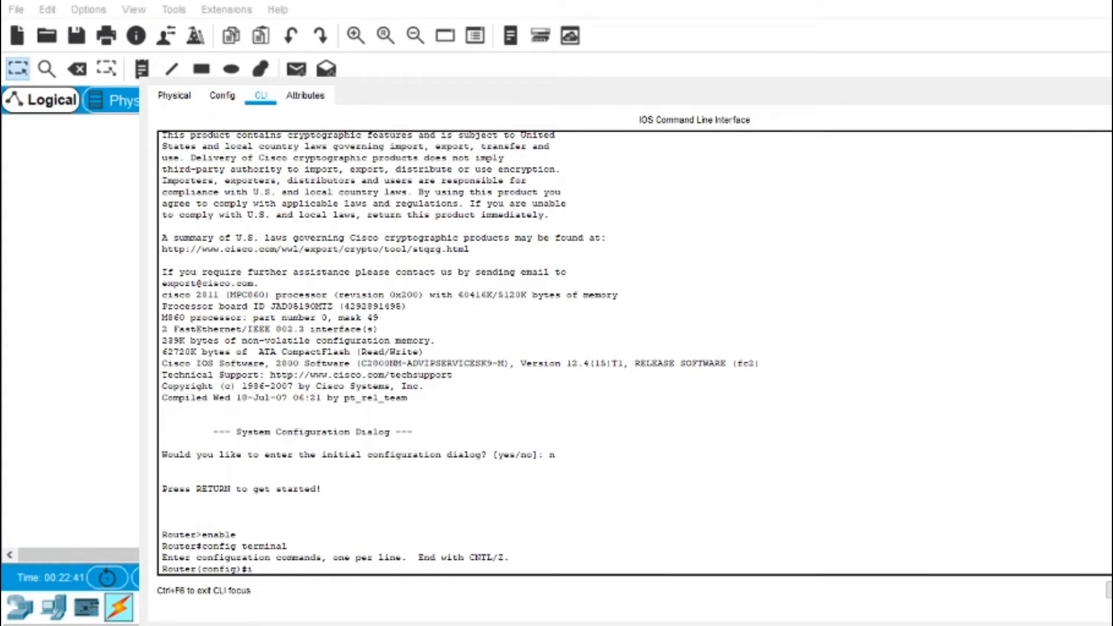
pyautogui.write('int fa0/0')
pyautogui.press('Return')
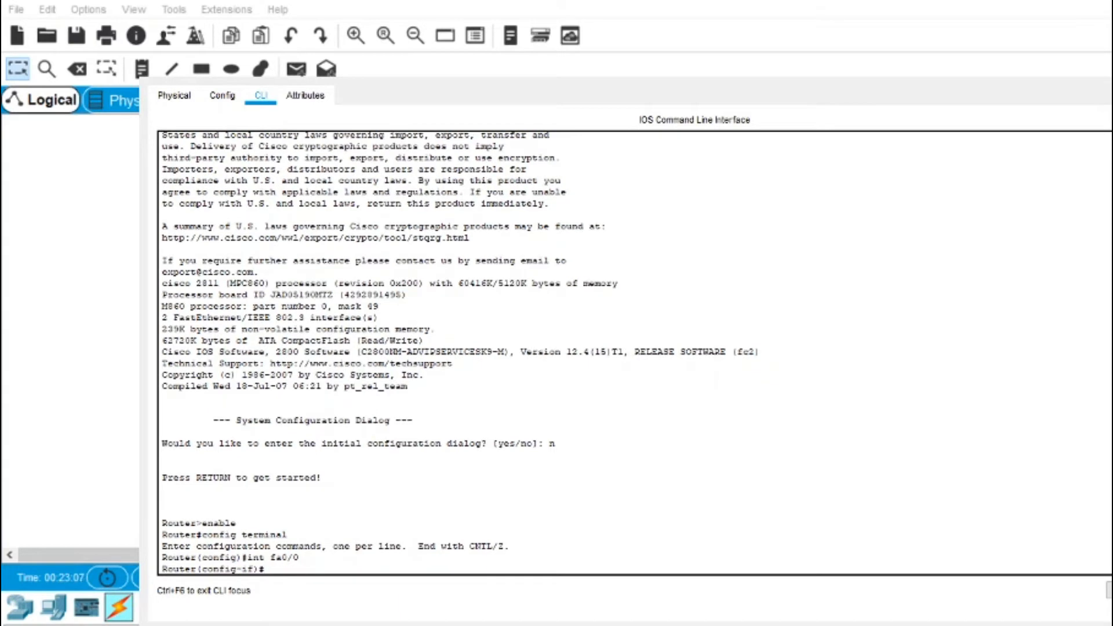
pyautogui.write('no shutdown')
pyautogui.press('Return')
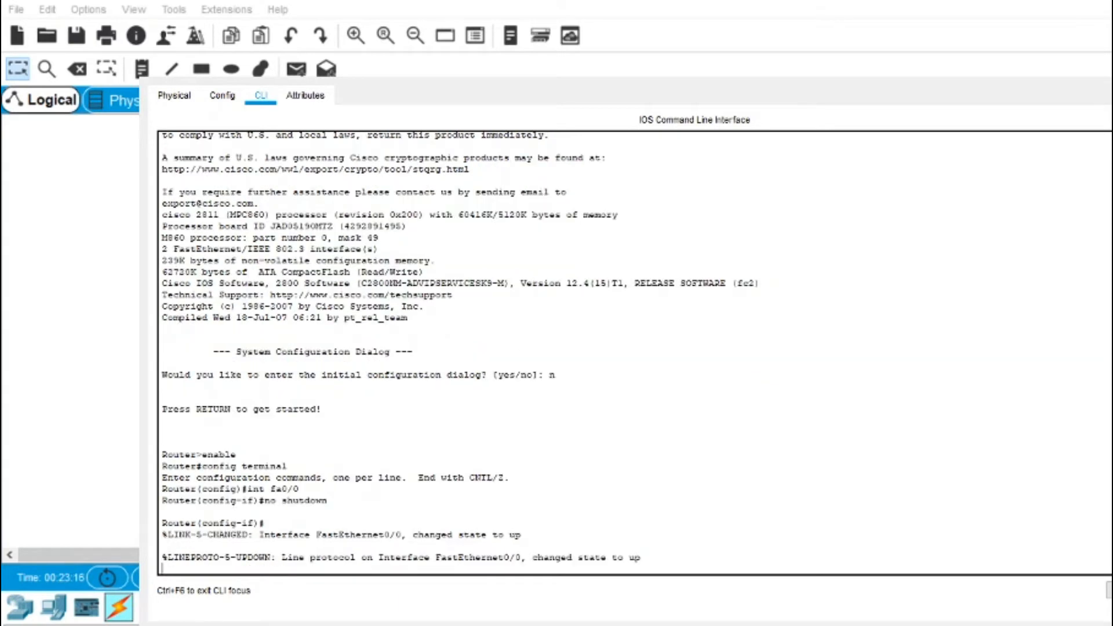
pyautogui.press('Return')
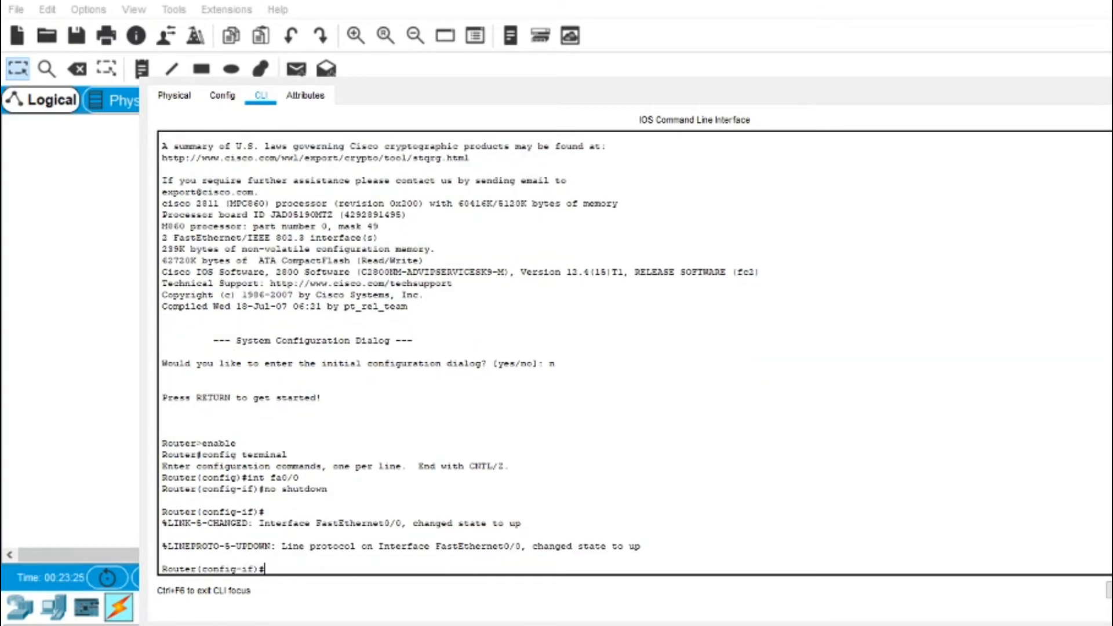
pyautogui.write('int fa0/0.10')
# Step: Create subinterface fa0/0.10 with encapsulation dot1q 10 and IP 192.168.1.1 255.255.255.0
pyautogui.press('Return')
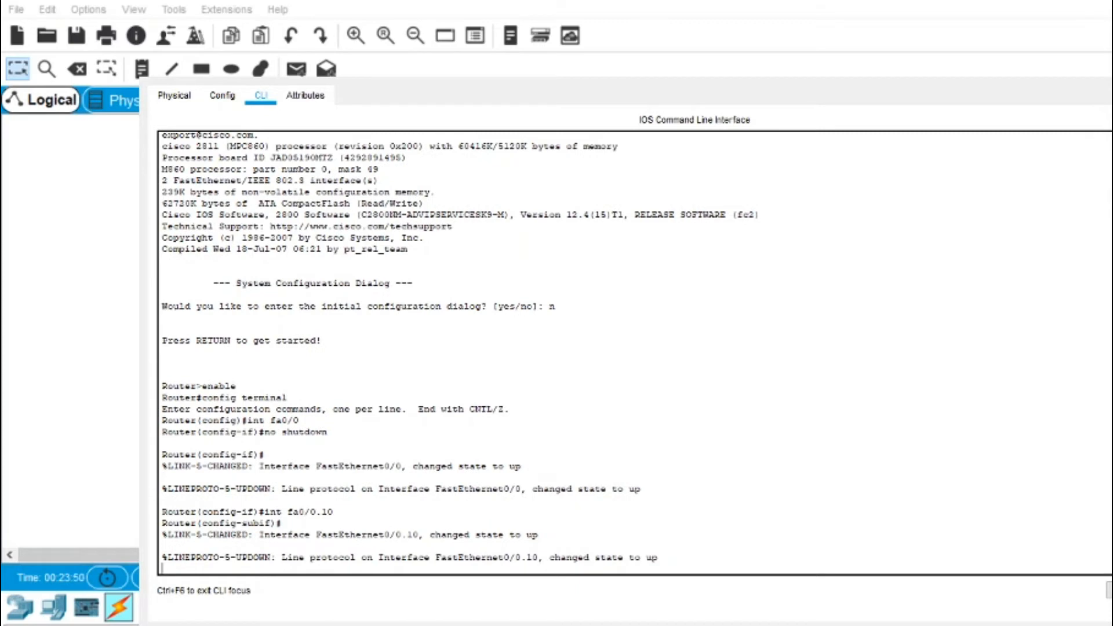
pyautogui.press('Return')
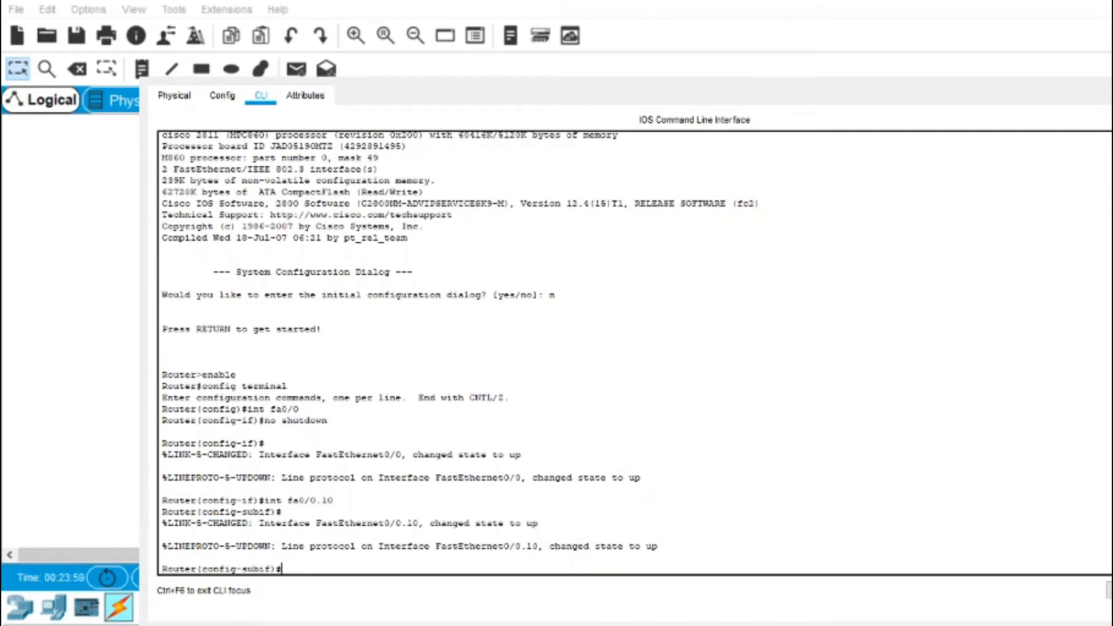
pyautogui.write('encapsulation dot1q 10')
pyautogui.press('Return')
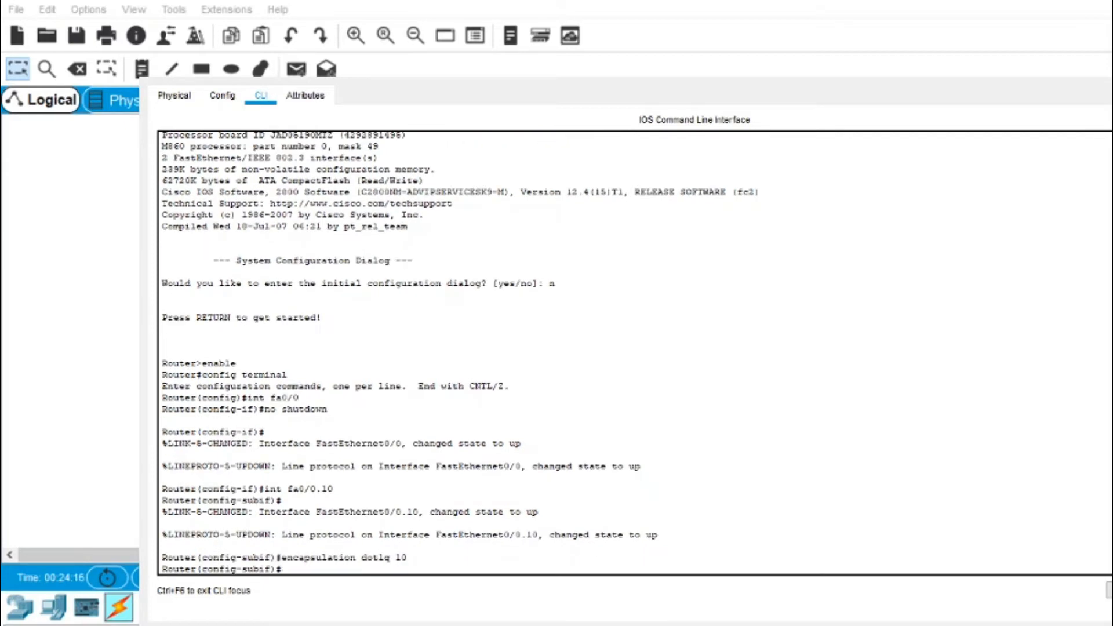
pyautogui.write('ip add 192.168.1.1 255.2')
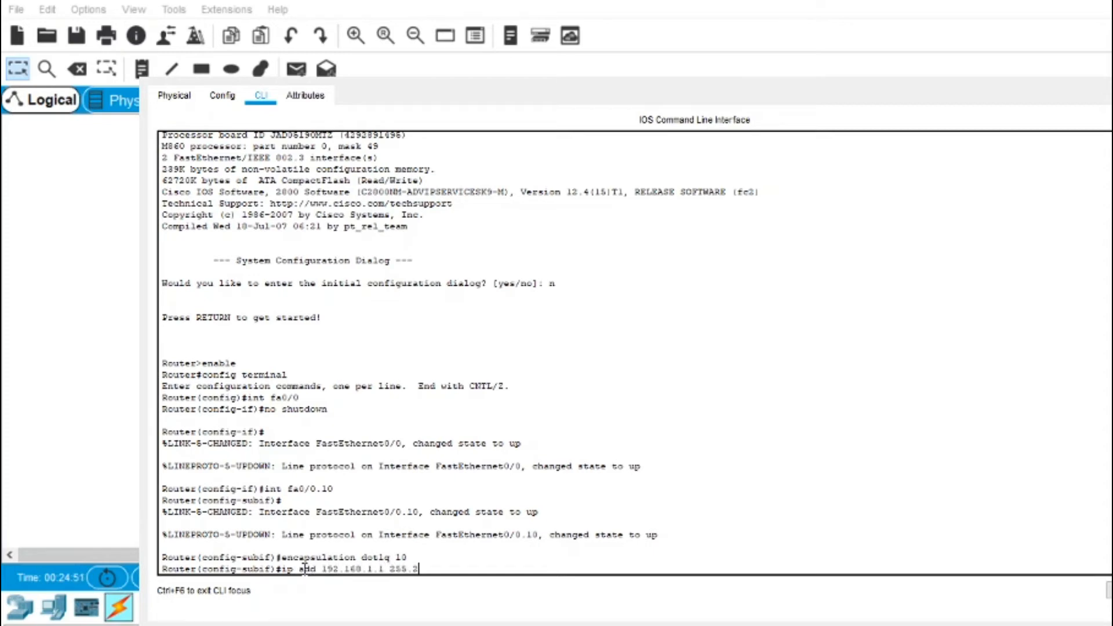
pyautogui.write('55.255.255.0')
pyautogui.moveTo(383, 569); pyautogui.dragTo(324, 569)
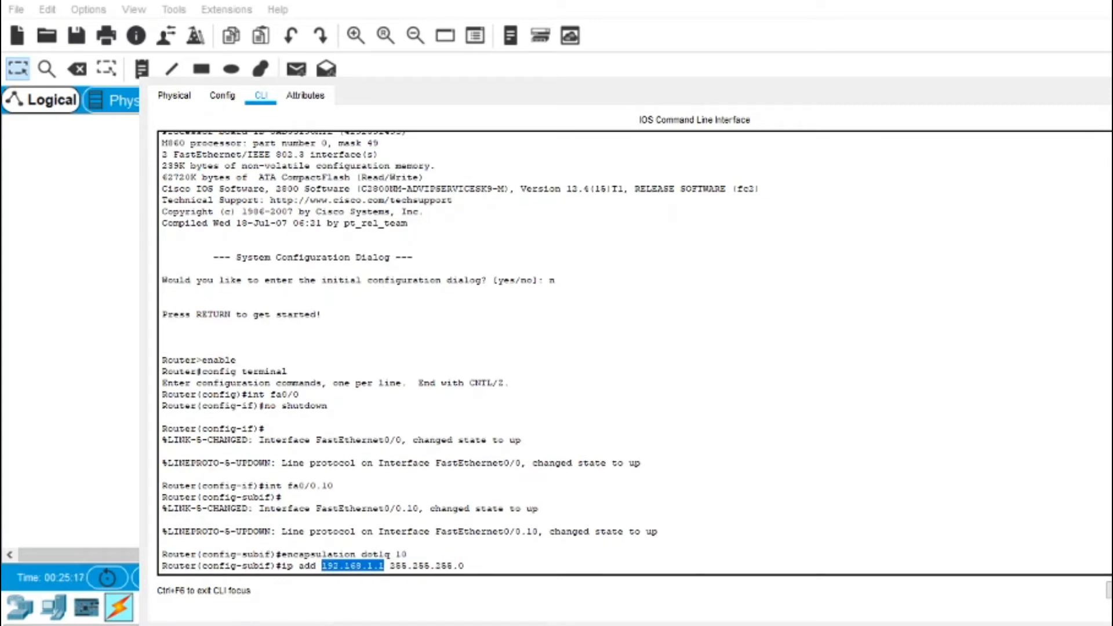
pyautogui.click(323, 569)
pyautogui.moveTo(466, 567); pyautogui.dragTo(390, 567)
pyautogui.click(568, 479)
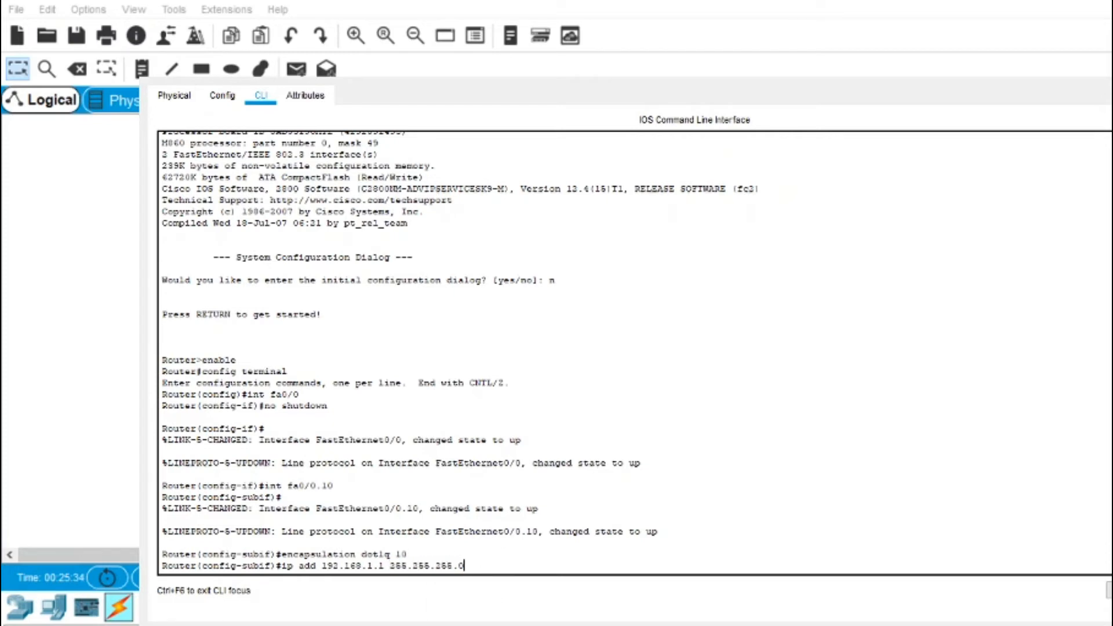
pyautogui.press('Return')
pyautogui.press('Return')
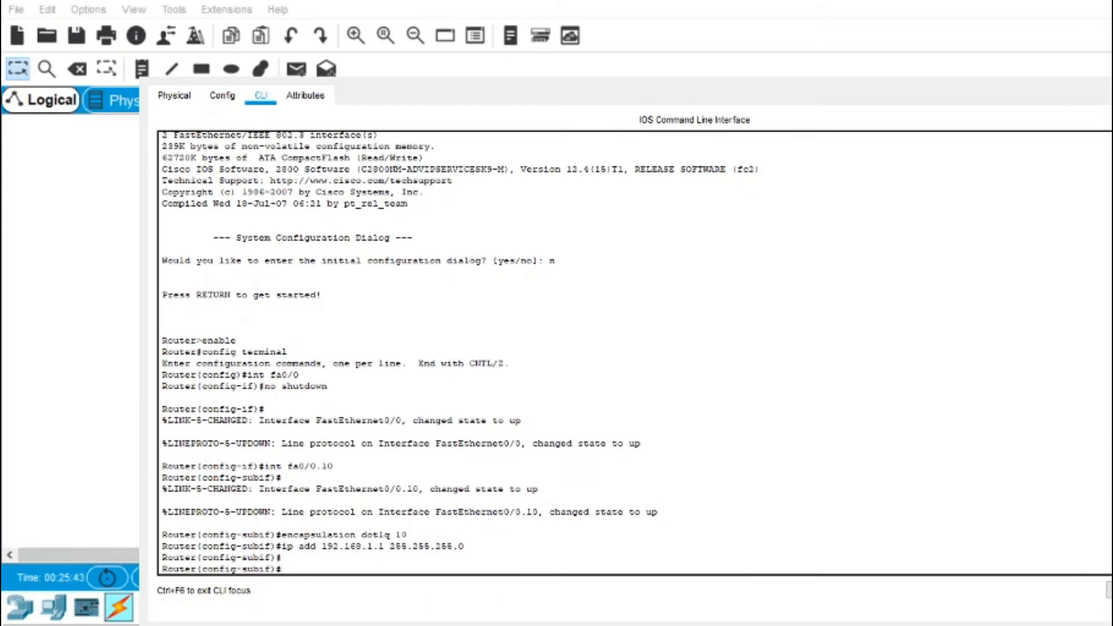
pyautogui.write('int fa0/0.20')
# Step: Create subinterface fa0/0.20 with encapsulation dot1q 20 and IP 192.168.2.1 255.255.255.0
pyautogui.press('Return')
pyautogui.write('e')
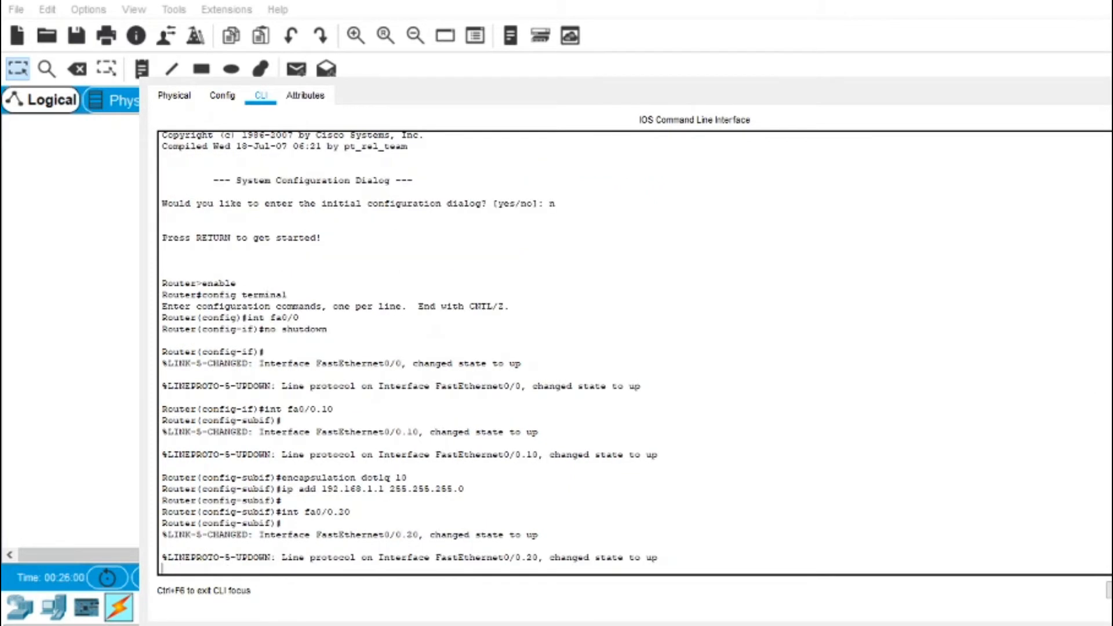
pyautogui.write('ncapsulation do')
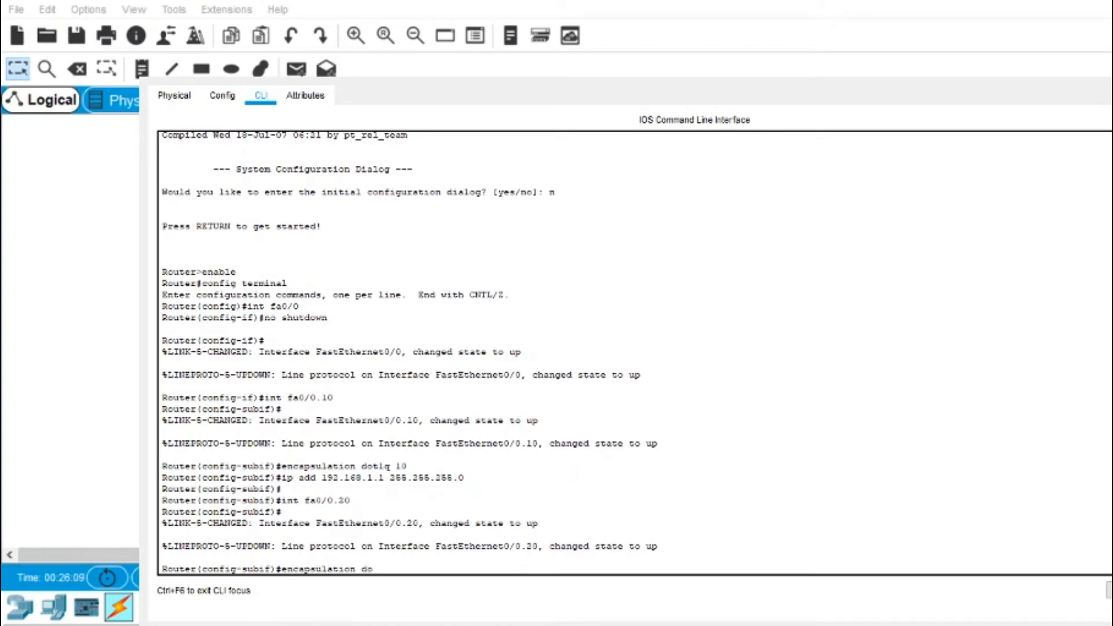
pyautogui.write('t1q 20')
pyautogui.press('Return')
pyautogui.write('ip add 1')
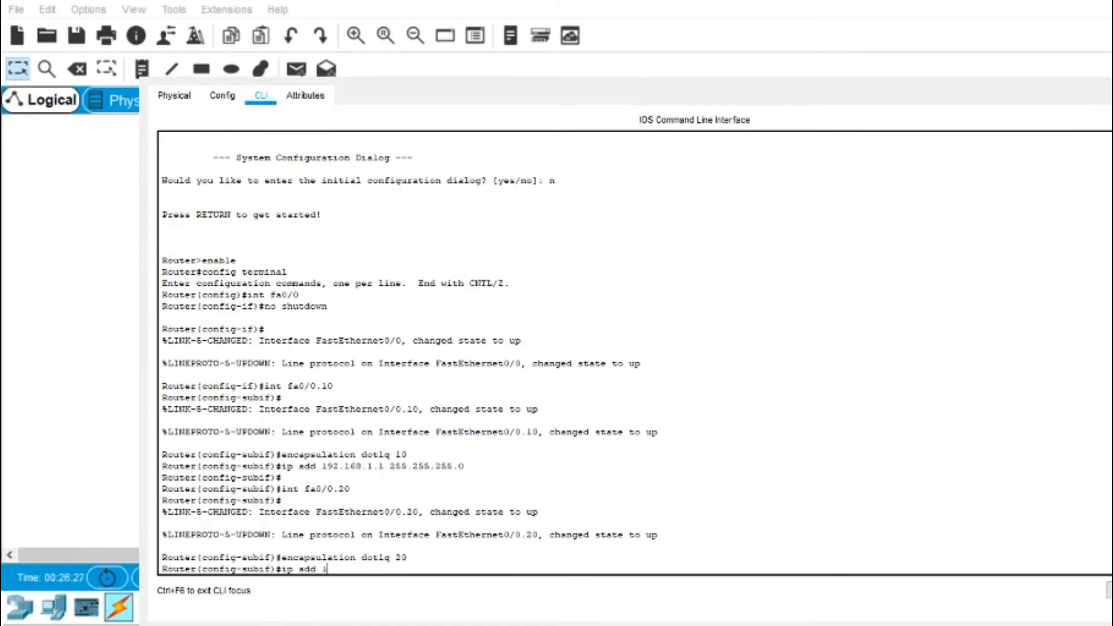
pyautogui.write('92.168.2.1 255.255.255.0')
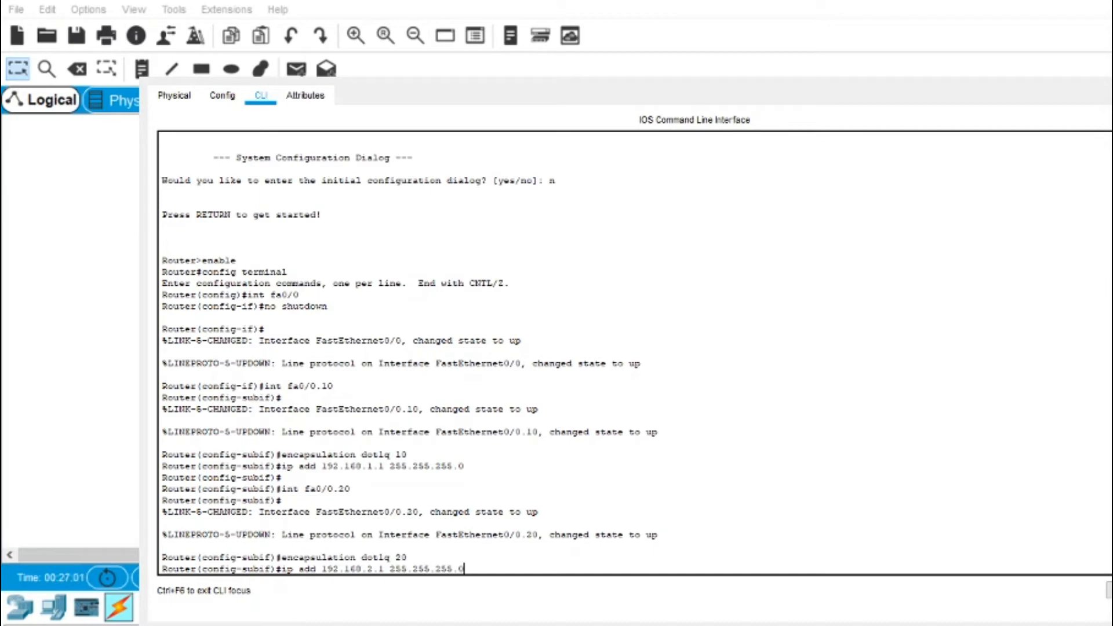
pyautogui.press('Return')
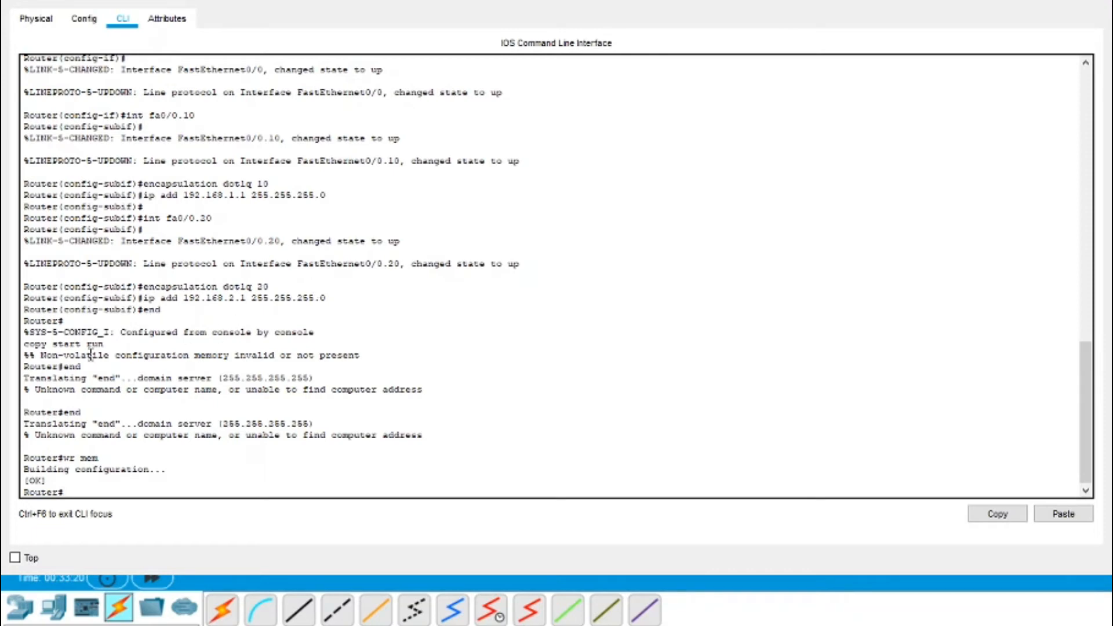
# Step: Review the router's 192.168.2.1 address and wr mem save commands, then close the router console
pyautogui.moveTo(328, 297); pyautogui.dragTo(17, 299)
pyautogui.moveTo(186, 318); pyautogui.dragTo(24, 329)
pyautogui.click(96, 320)
pyautogui.moveTo(105, 458); pyautogui.dragTo(19, 454)
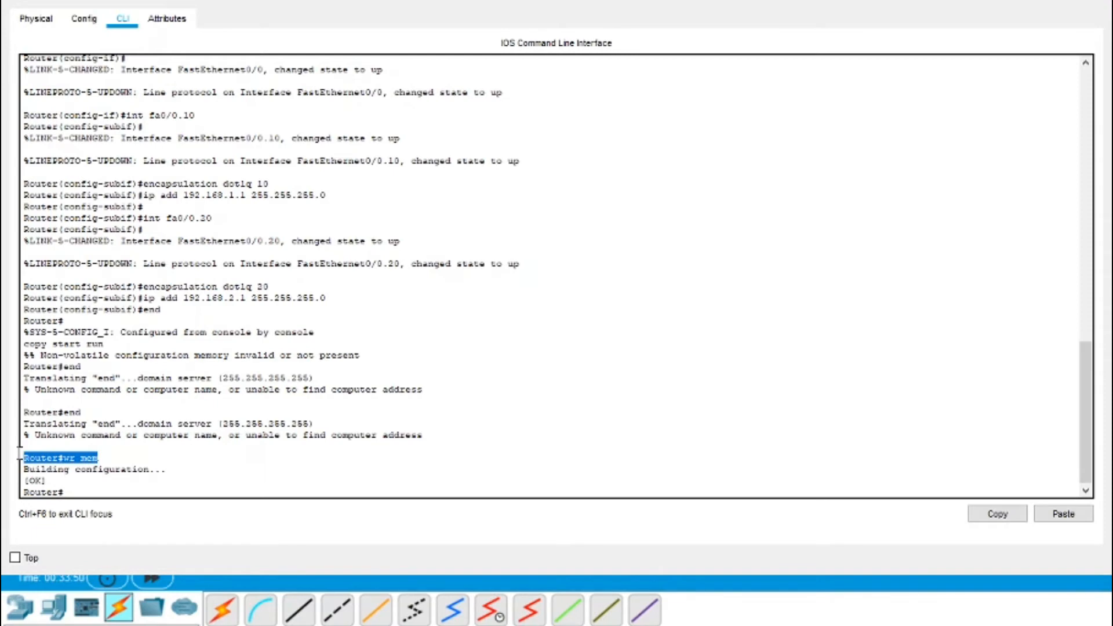
pyautogui.click(110, 458)
pyautogui.moveTo(110, 458); pyautogui.dragTo(46, 458)
pyautogui.click(108, 456)
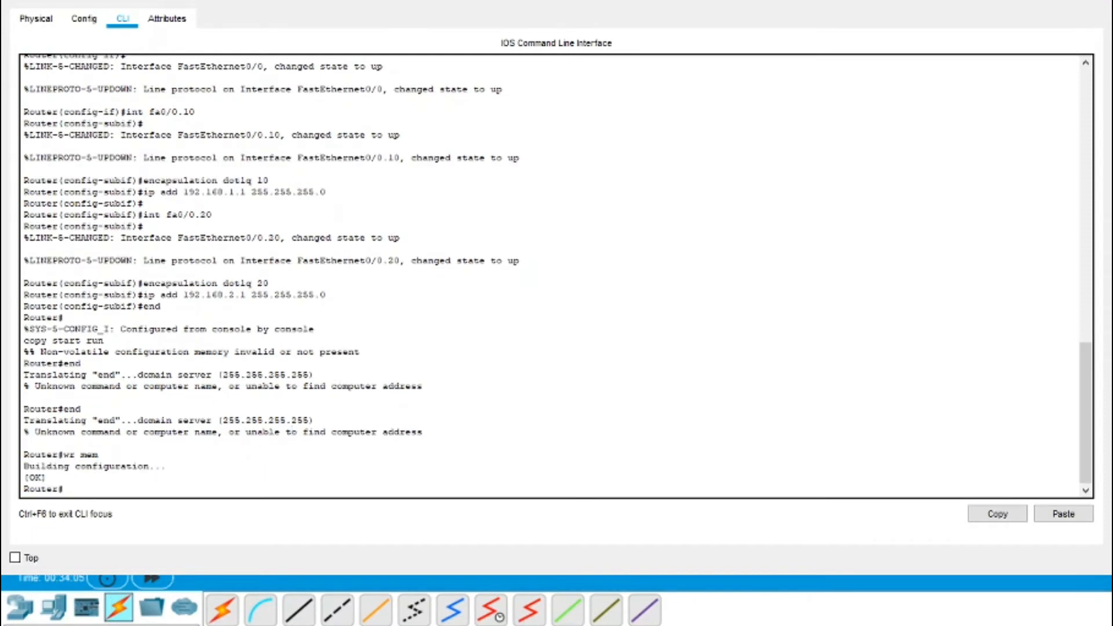
pyautogui.moveTo(116, 490); pyautogui.dragTo(116, 477)
pyautogui.click(1101, 1)
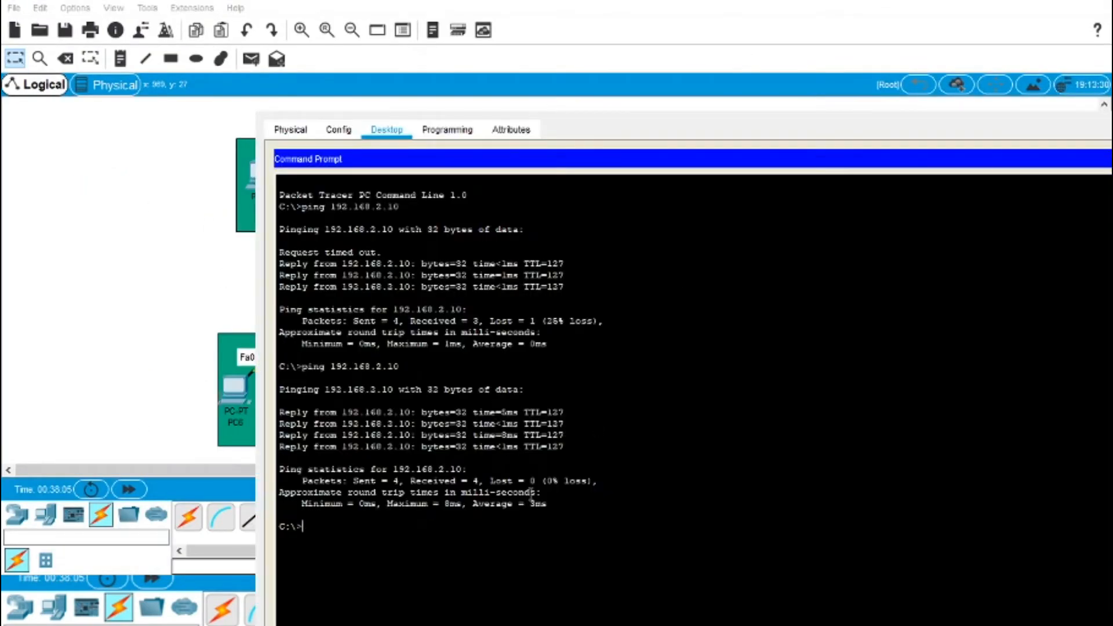
# Step: Ping 192.168.2.20 twice (25% loss, then 4 of 4 replies) and run ipconfig
pyautogui.write('ping 192')
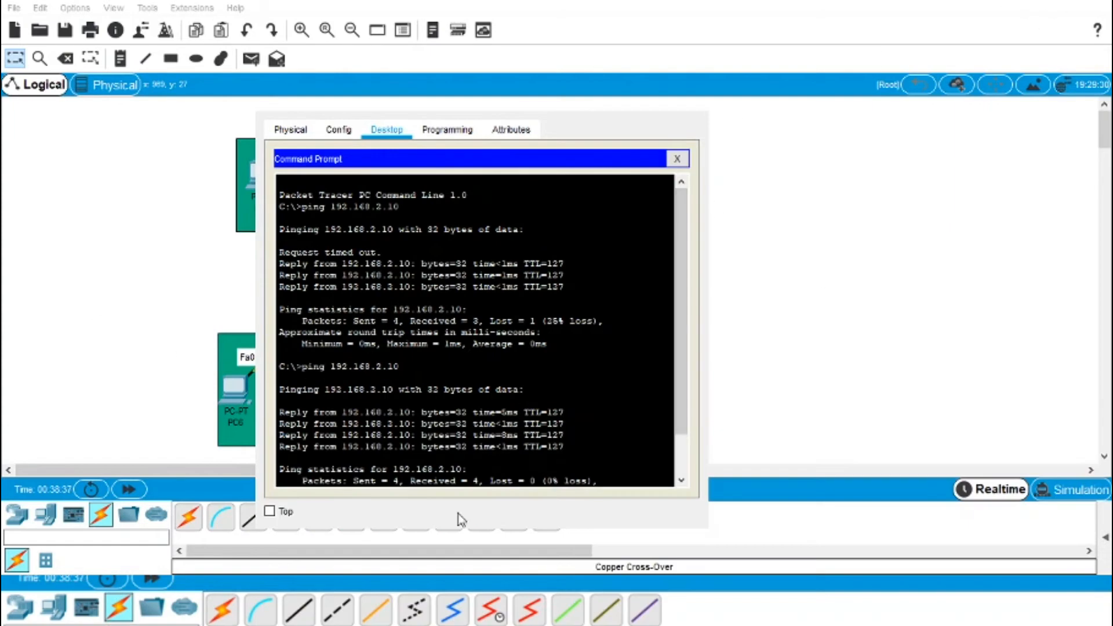
pyautogui.scroll(-1, 682, 276)
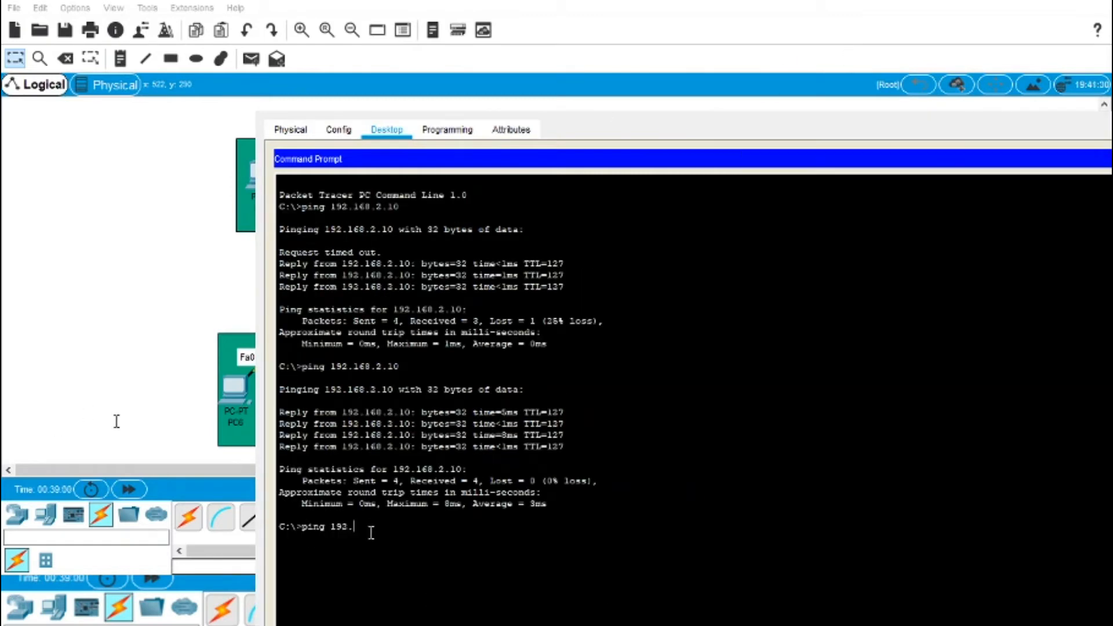
pyautogui.write('8.2.20')
pyautogui.press('Return')
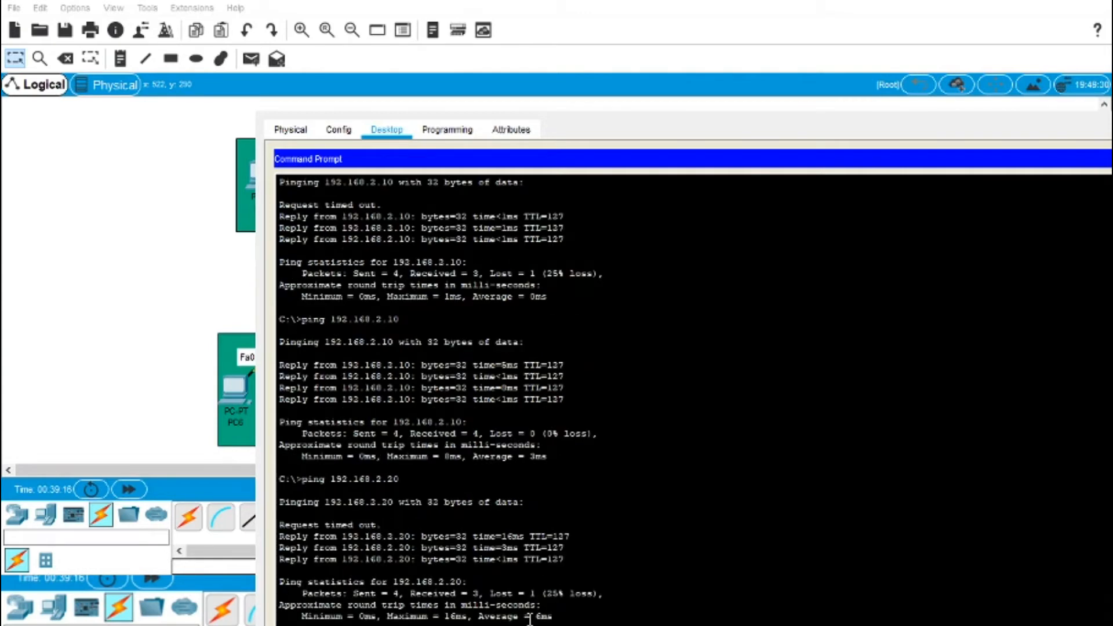
pyautogui.moveTo(605, 592); pyautogui.dragTo(553, 585)
pyautogui.click(552, 584)
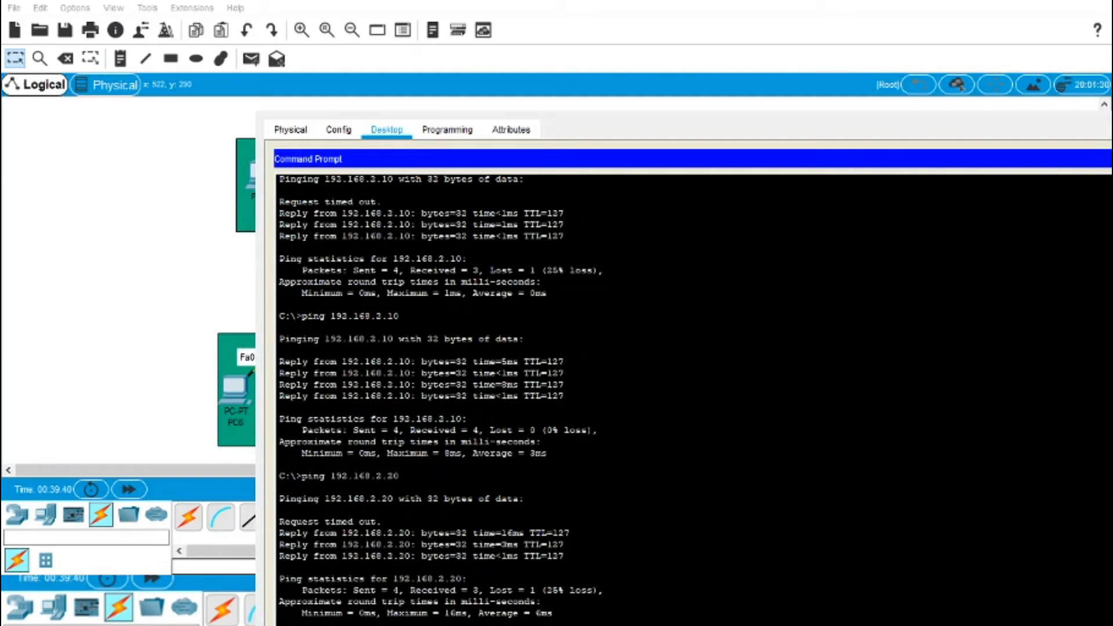
pyautogui.press('Return')
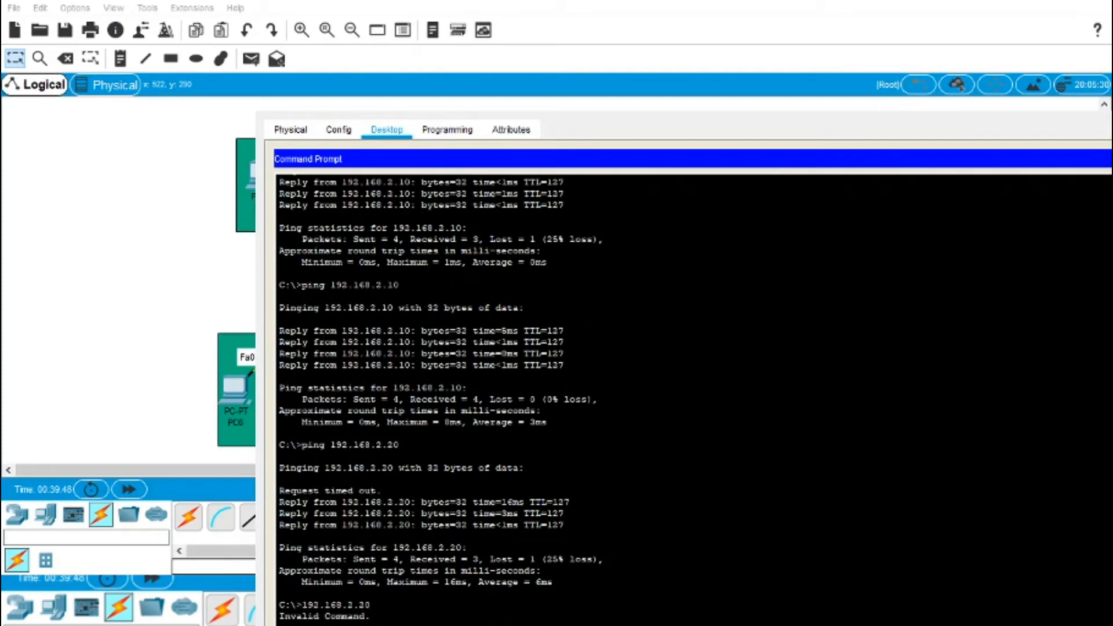
pyautogui.press('Return')
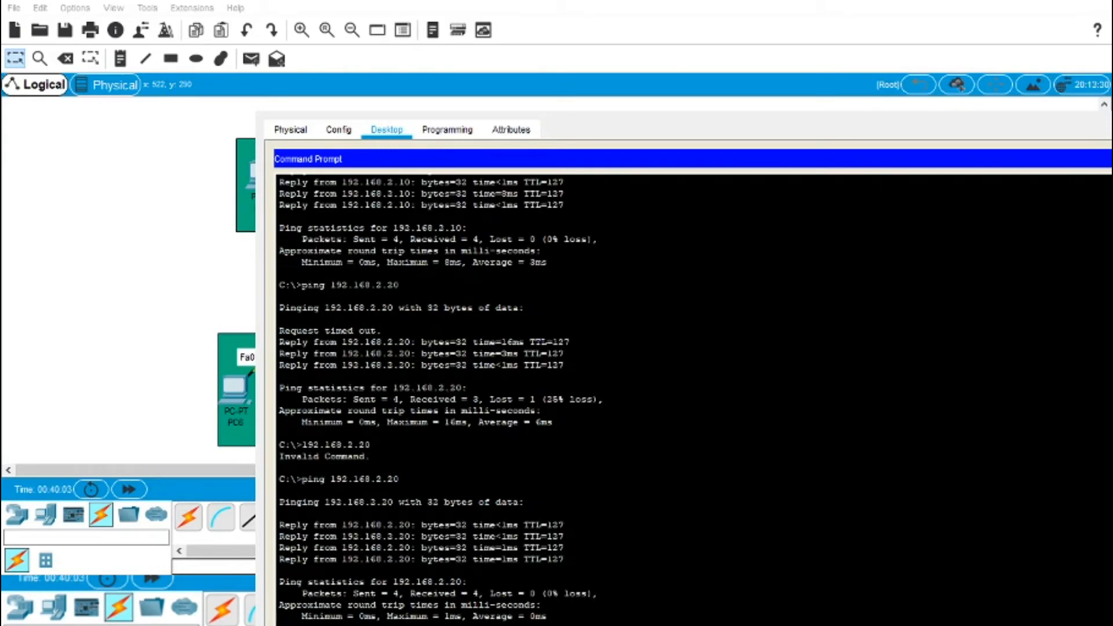
pyautogui.write('ipconfig')
pyautogui.press('Return')
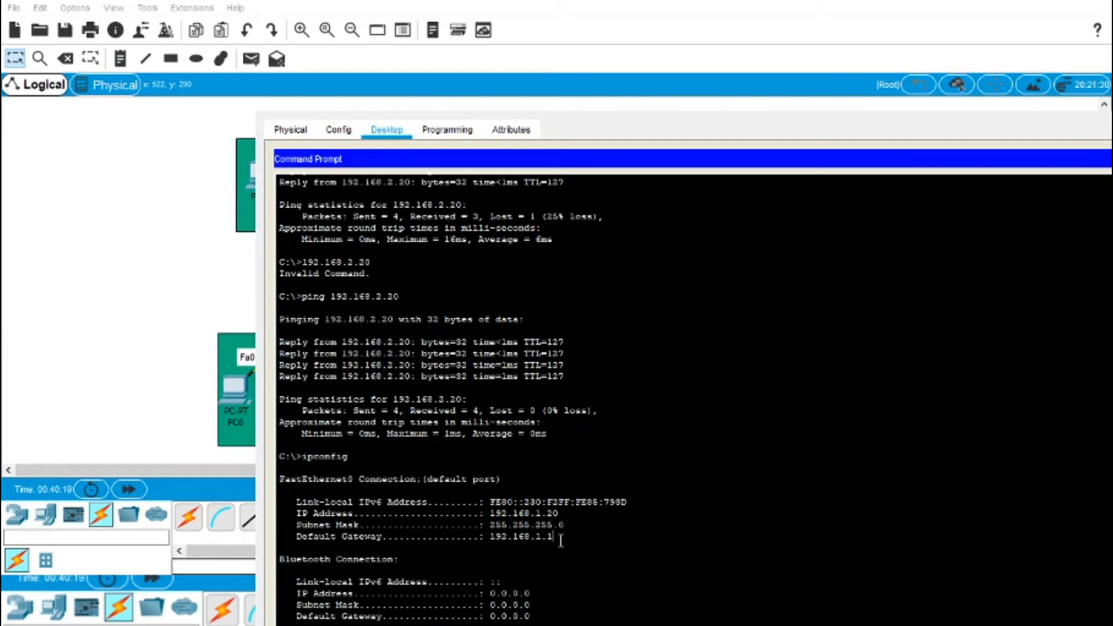
# Step: Review the subnet mask and FastEthernet0 address details in the ipconfig output
pyautogui.moveTo(497, 525); pyautogui.dragTo(564, 524)
pyautogui.click(694, 556)
pyautogui.scroll(10, 746, 363)
pyautogui.moveTo(571, 538); pyautogui.dragTo(280, 463)
pyautogui.click(609, 303)
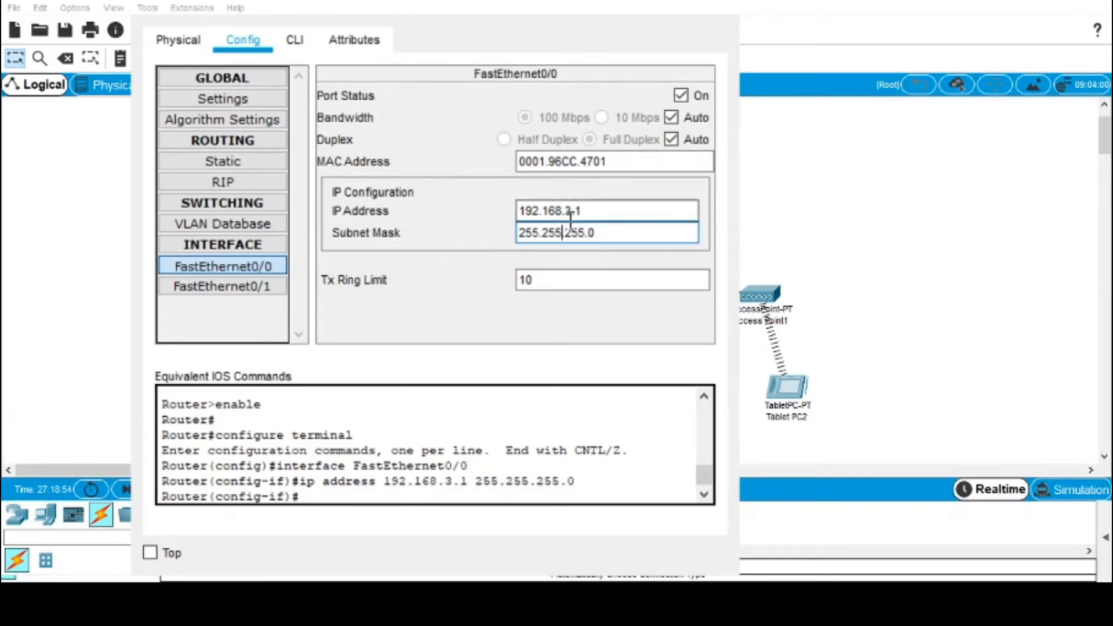
# Step: Close the router's configuration window to reveal the full wireless topology
pyautogui.click(780, 47)
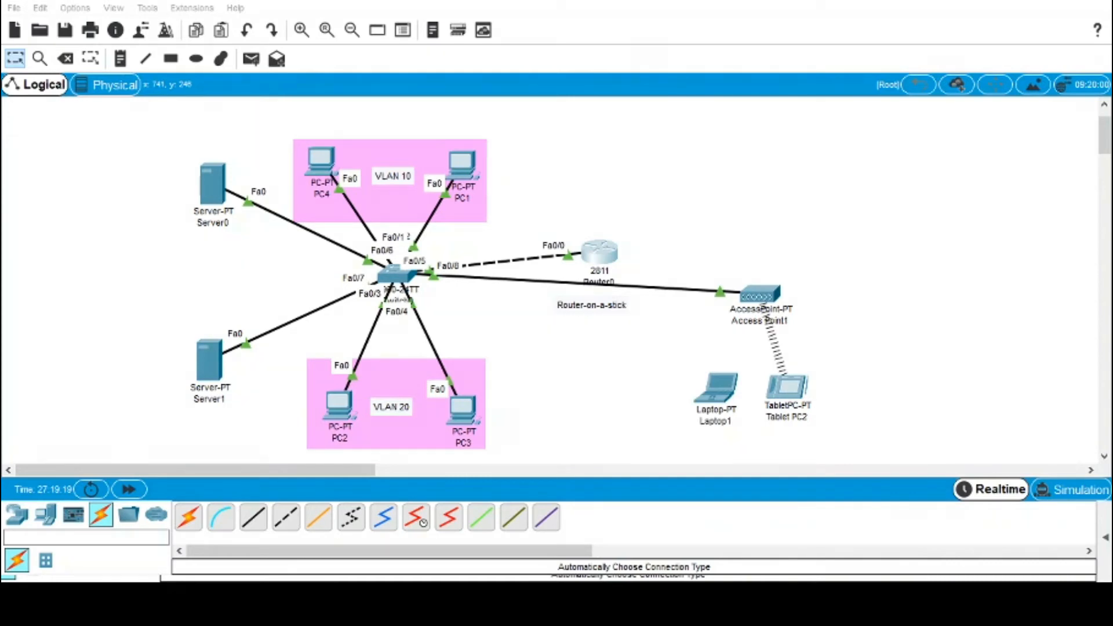
pyautogui.click(637, 529)
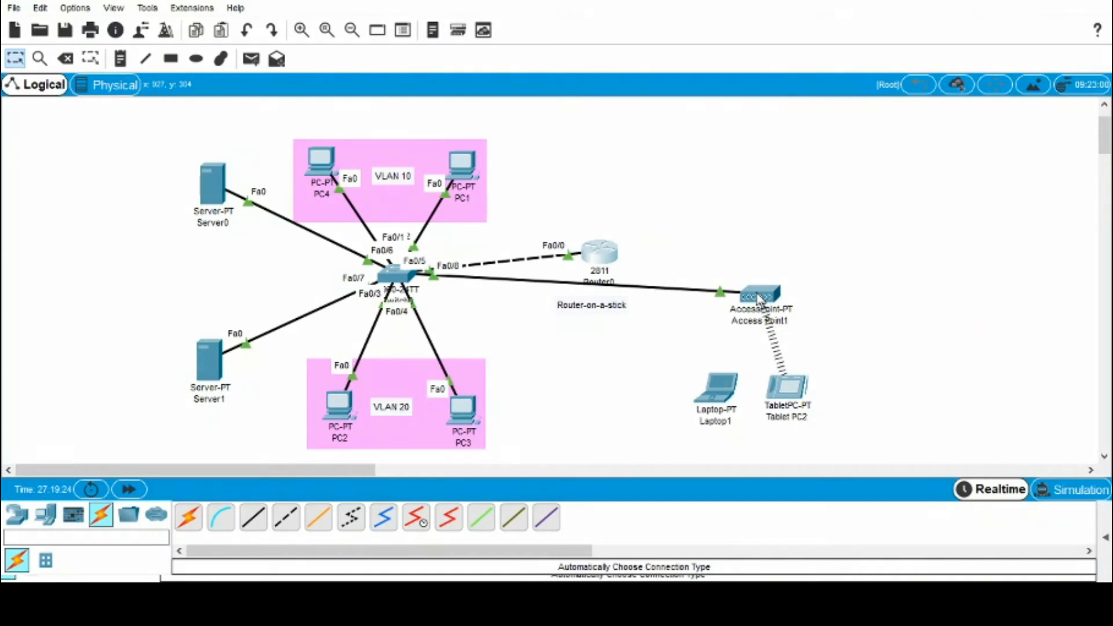
# Step: Set Access Point1's Port 1 SSID to wifiqila with WEP security
pyautogui.click(758, 298)
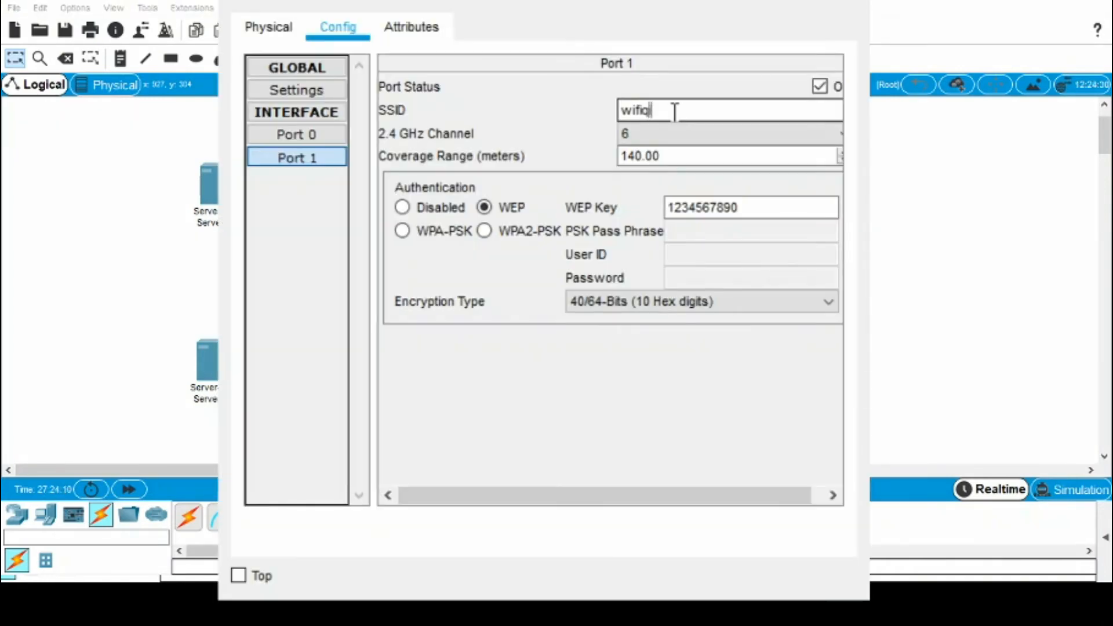
pyautogui.write('ila')
pyautogui.click(748, 204)
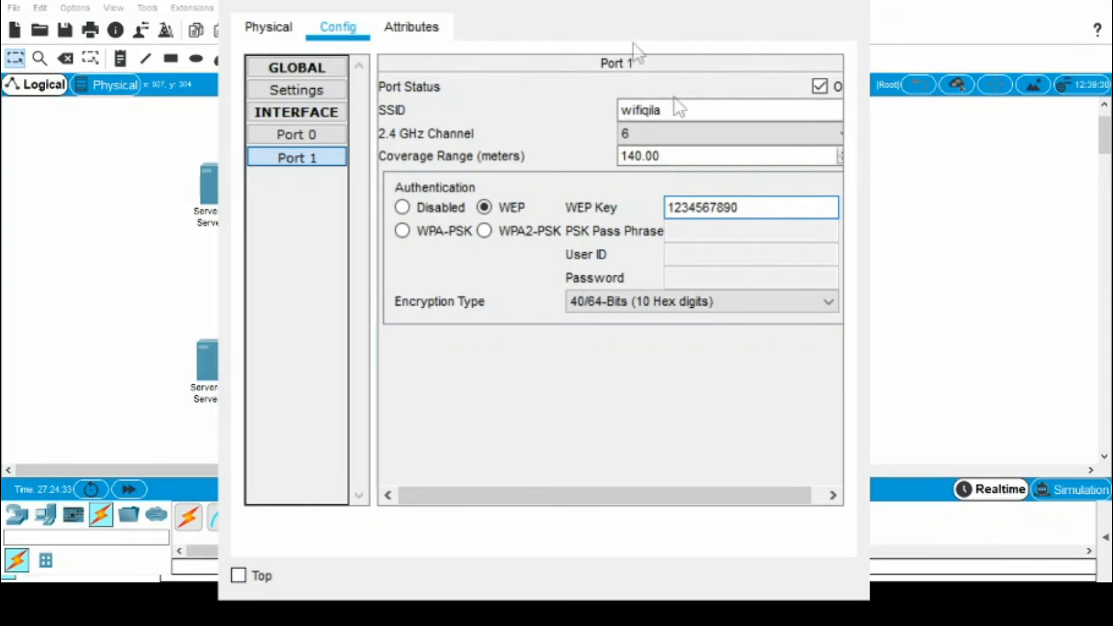
pyautogui.click(849, 4)
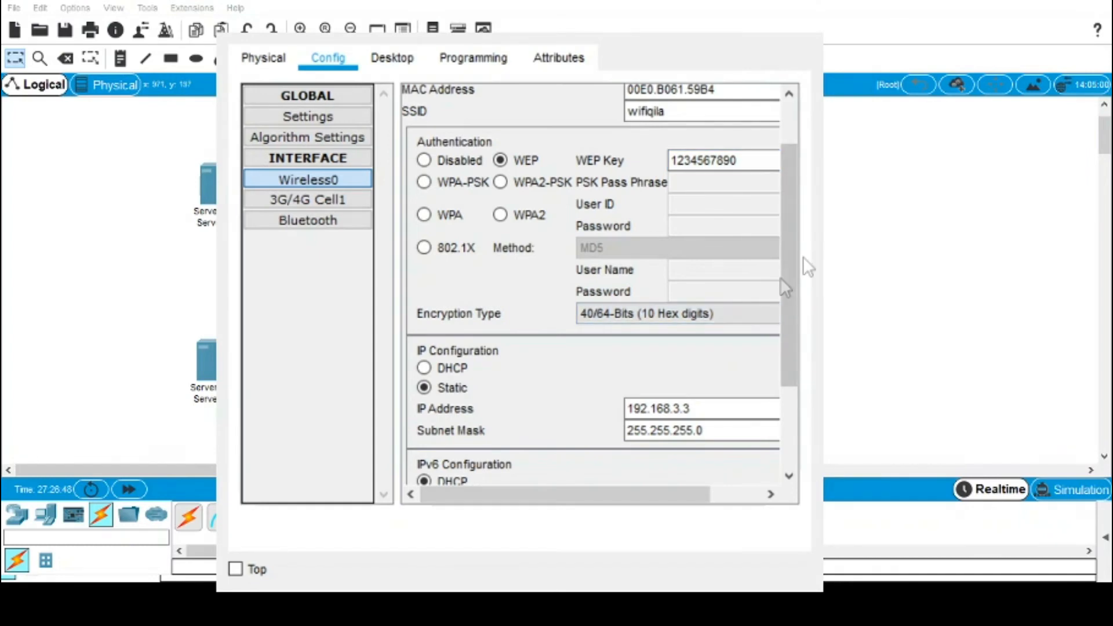
# Step: Replace Laptop1's wireless module with a WPC300N on its Physical tab
pyautogui.moveTo(781, 275); pyautogui.dragTo(789, 212)
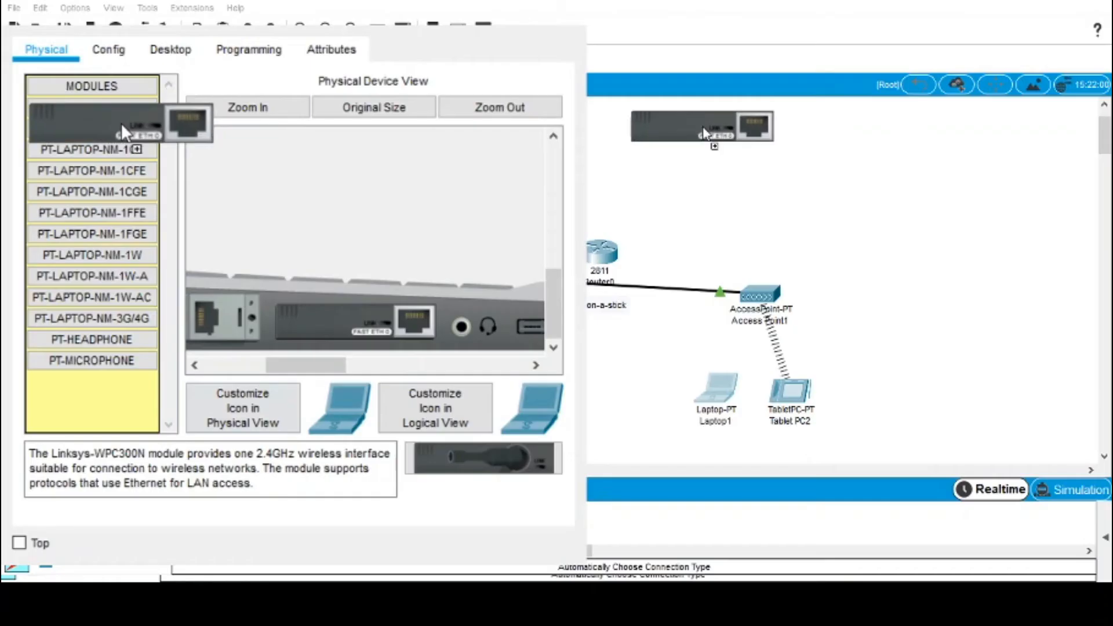
pyautogui.moveTo(121, 122); pyautogui.dragTo(131, 106)
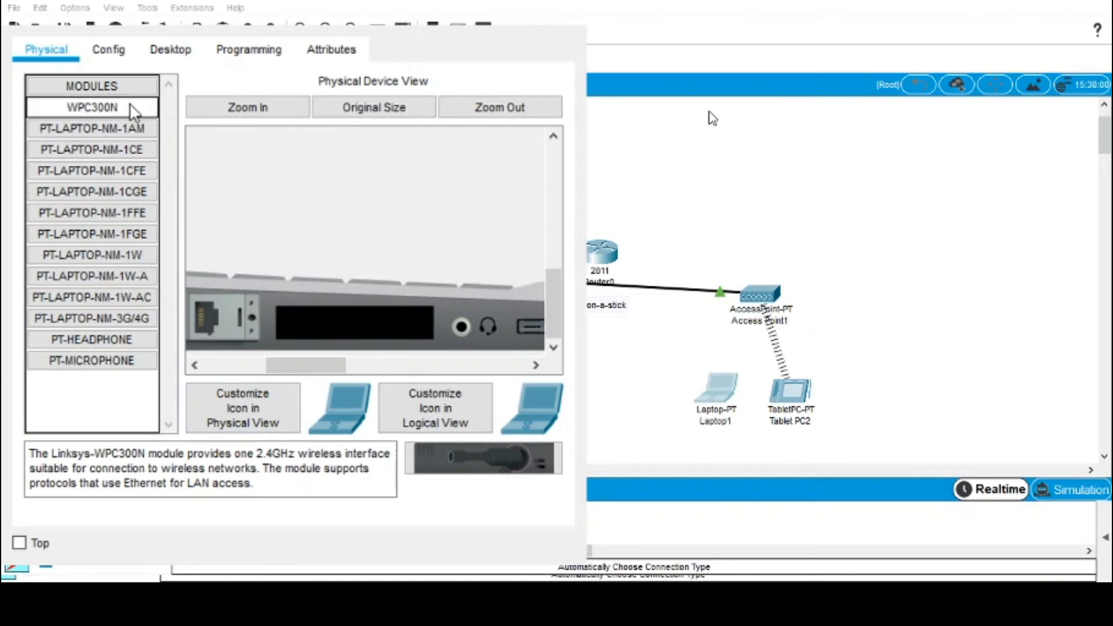
pyautogui.moveTo(308, 365); pyautogui.dragTo(245, 365)
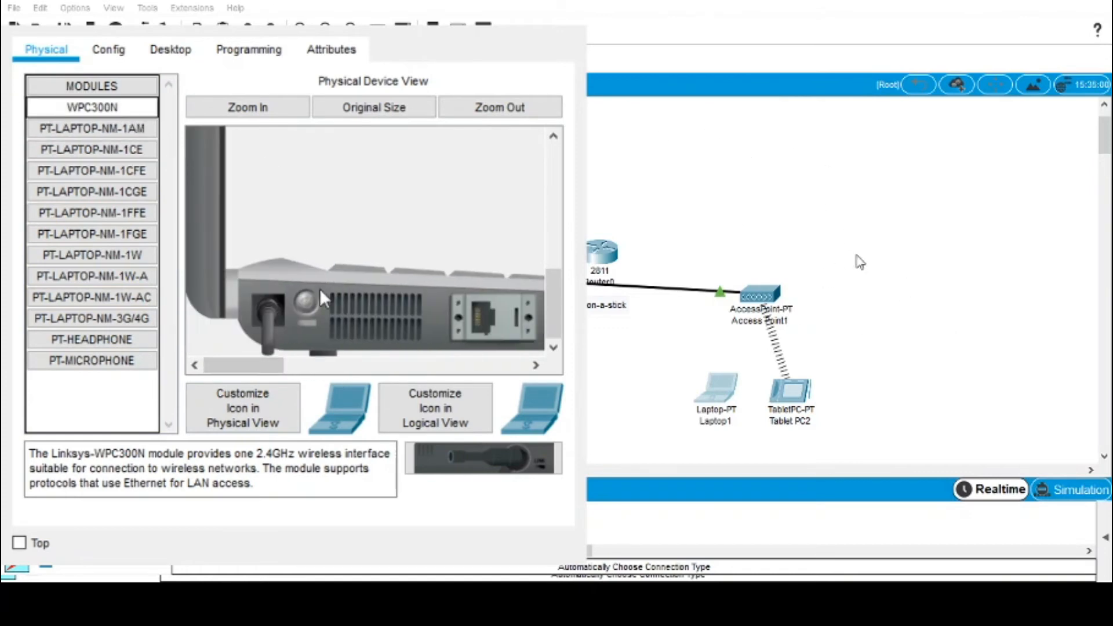
pyautogui.click(108, 49)
pyautogui.click(170, 49)
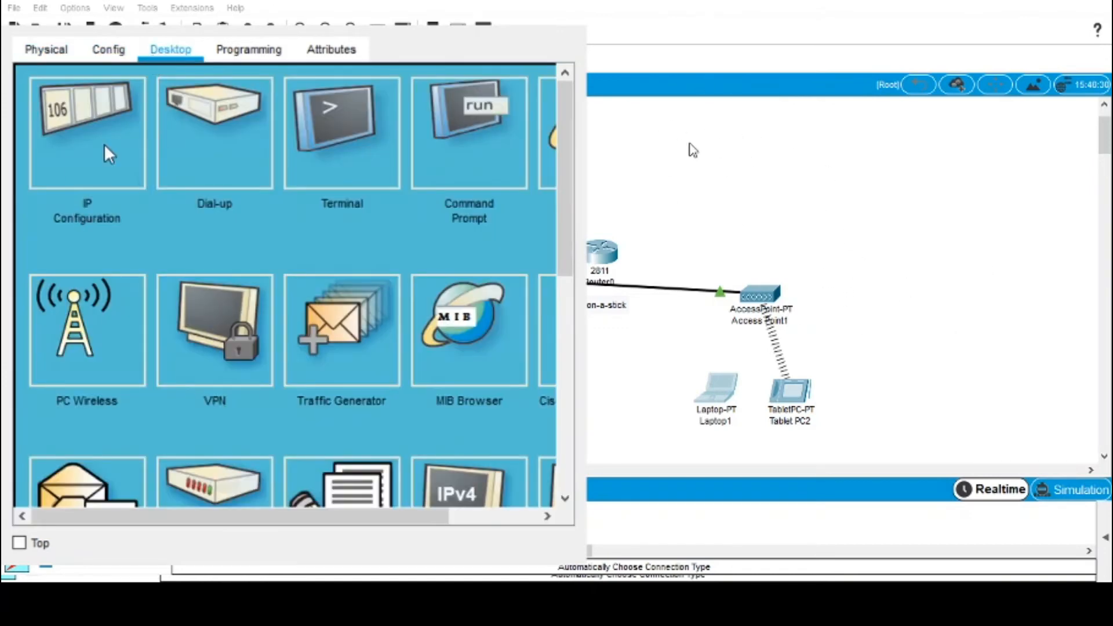
pyautogui.click(46, 49)
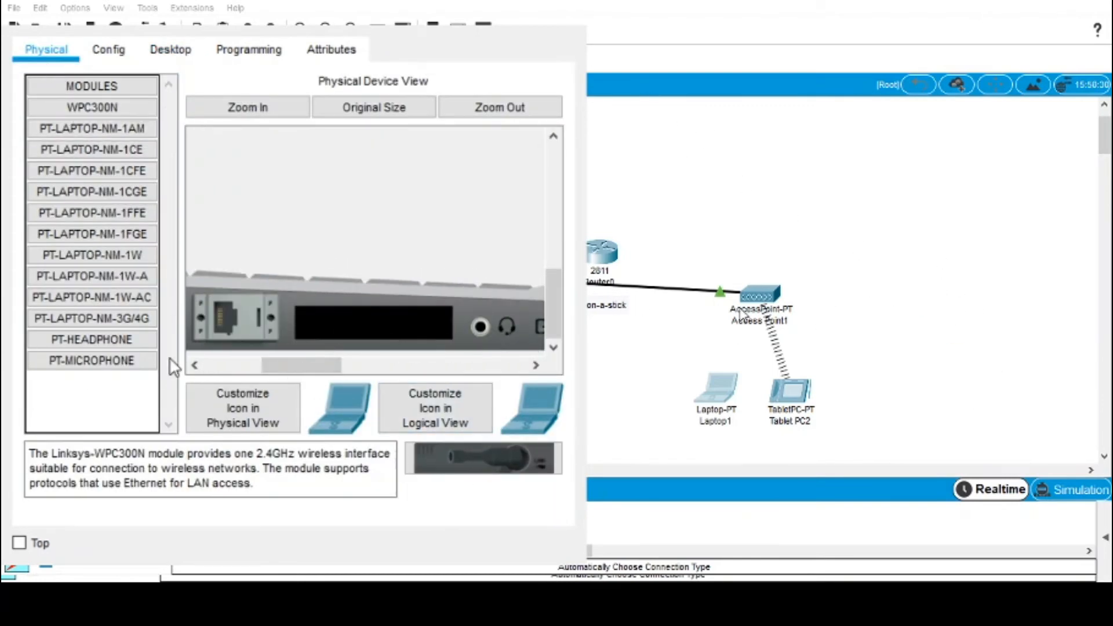
pyautogui.moveTo(256, 365); pyautogui.dragTo(311, 371)
pyautogui.moveTo(92, 107)
pyautogui.mouseDown()
pyautogui.moveTo(365, 328)
pyautogui.moveTo(226, 211)
pyautogui.moveTo(119, 90)
pyautogui.moveTo(110, 95)
pyautogui.mouseUp()
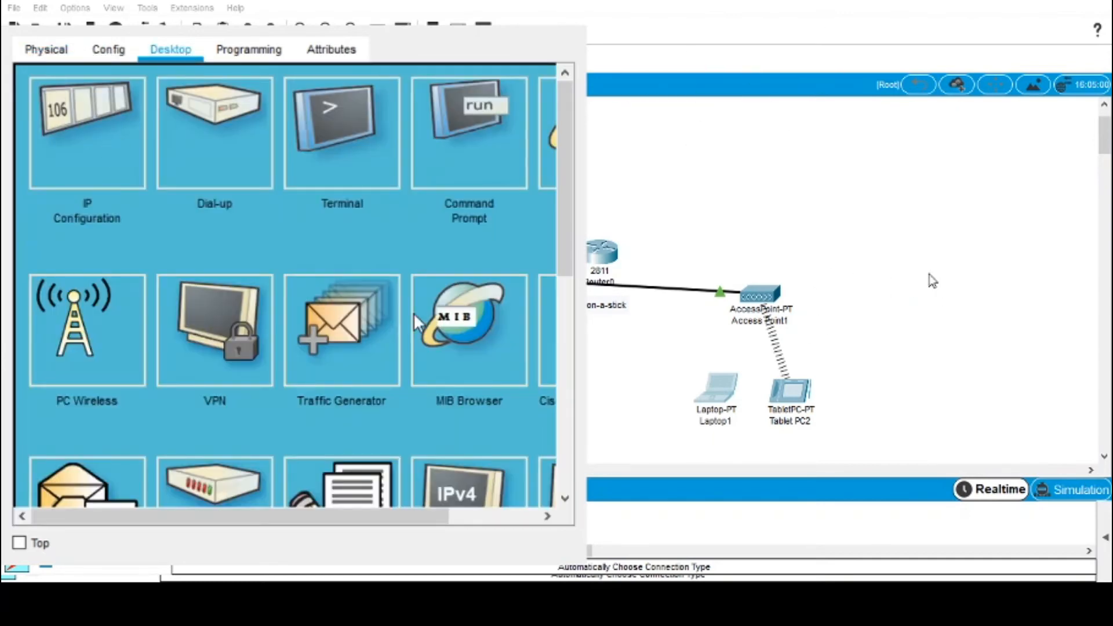
pyautogui.click(46, 49)
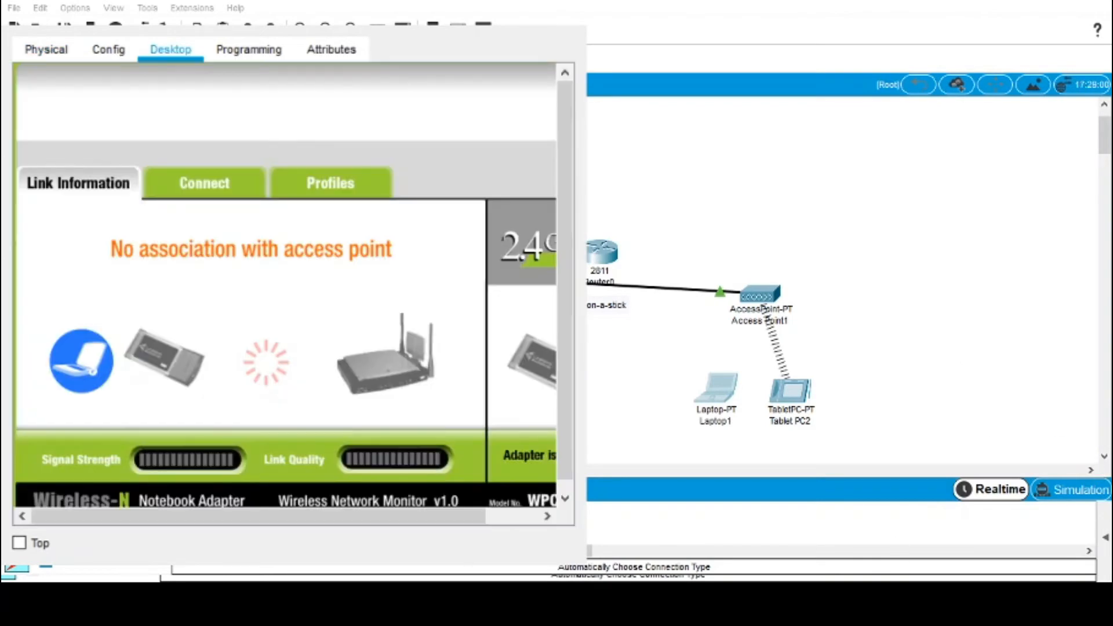
# Step: Set the laptop's Wireless0 SSID to wifiqila with WEP security and enter the WEP key
pyautogui.scroll(-1, 193, 228)
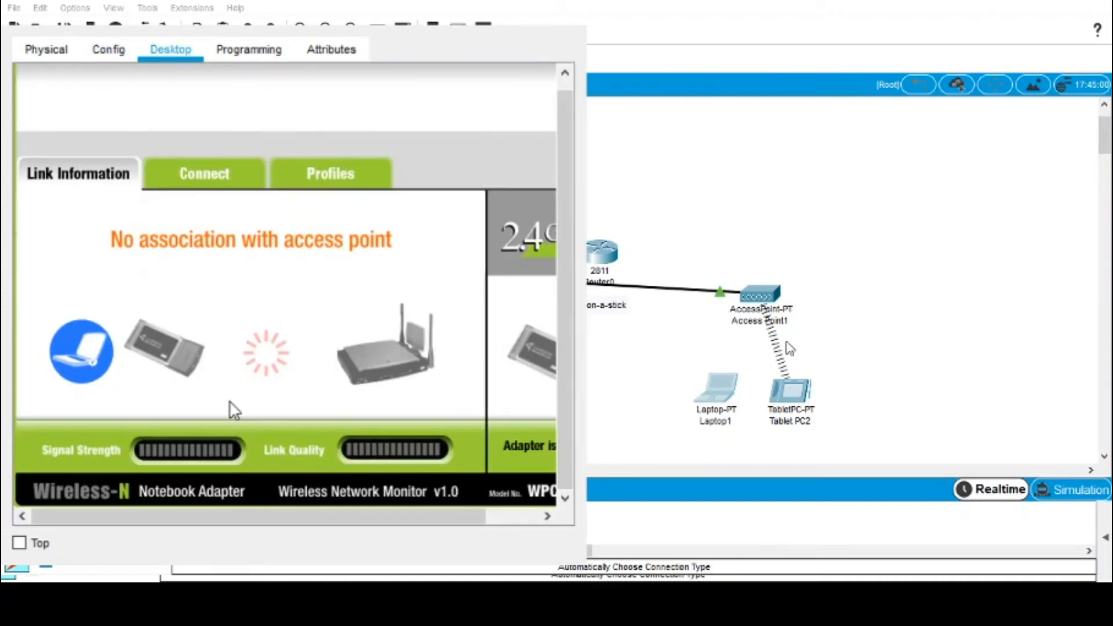
pyautogui.click(225, 175)
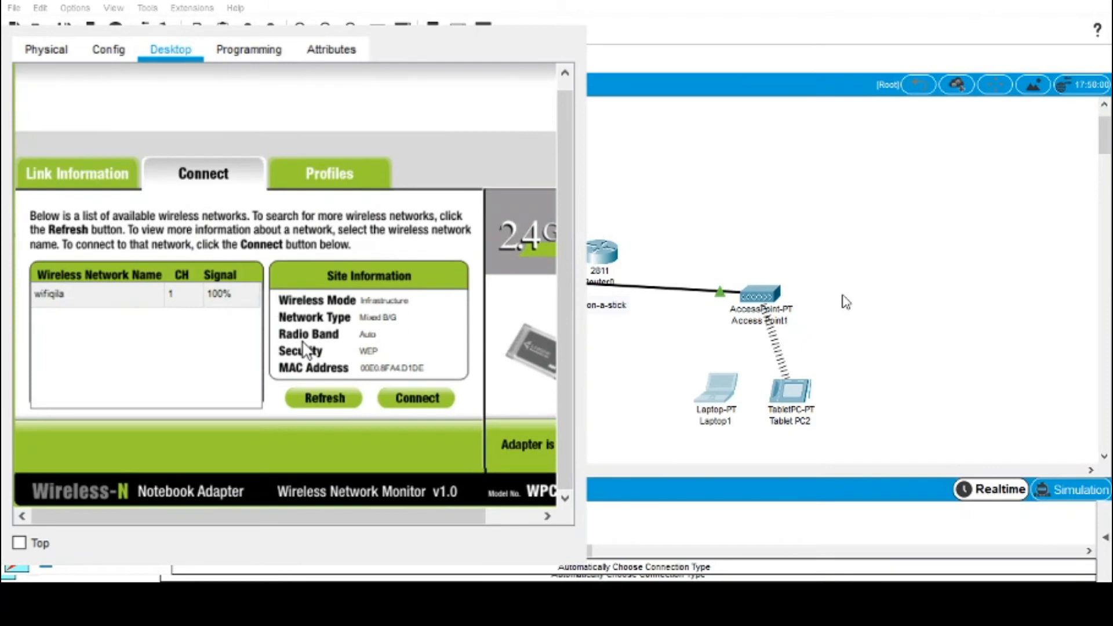
pyautogui.click(110, 51)
pyautogui.click(75, 167)
pyautogui.click(445, 167)
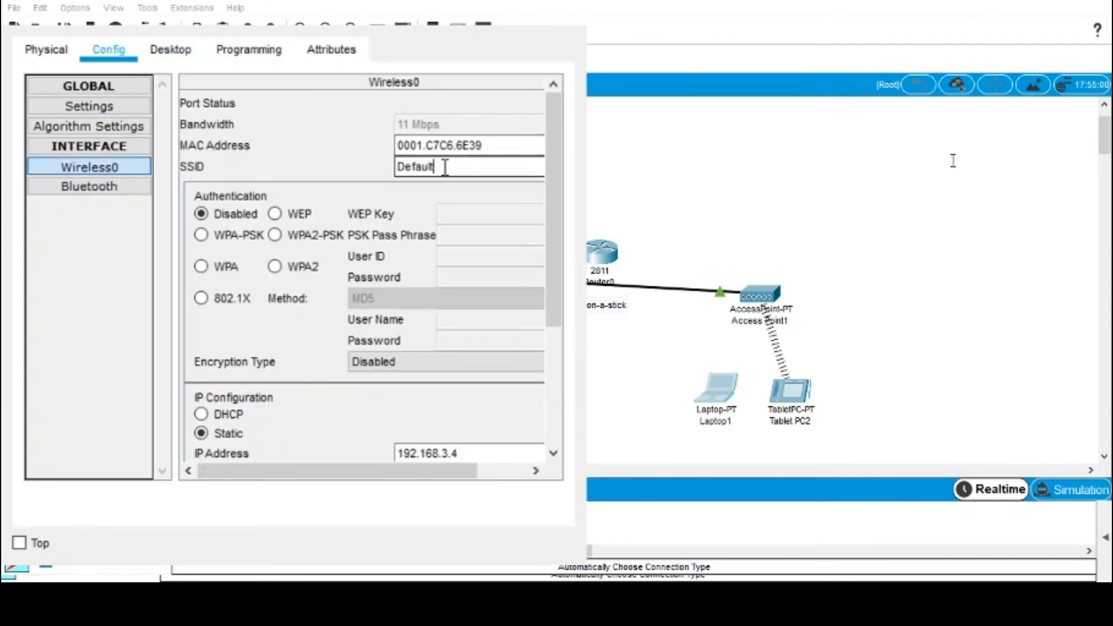
pyautogui.doubleClick(446, 166)
pyautogui.write('wifiq')
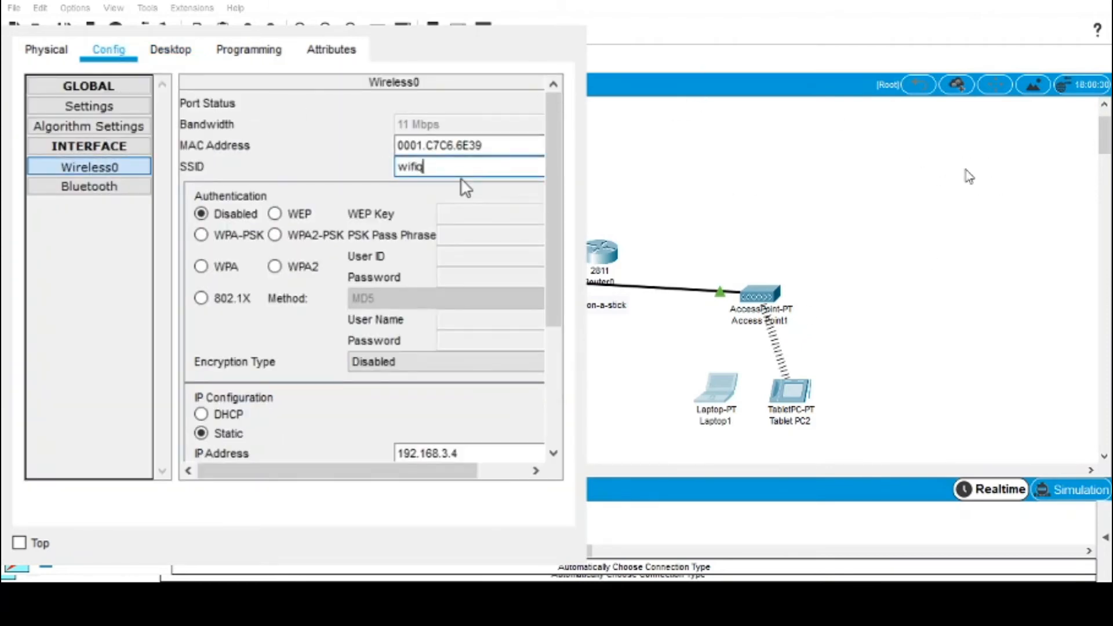
pyautogui.write('ila')
pyautogui.click(274, 213)
pyautogui.click(494, 213)
pyautogui.write('1234567890')
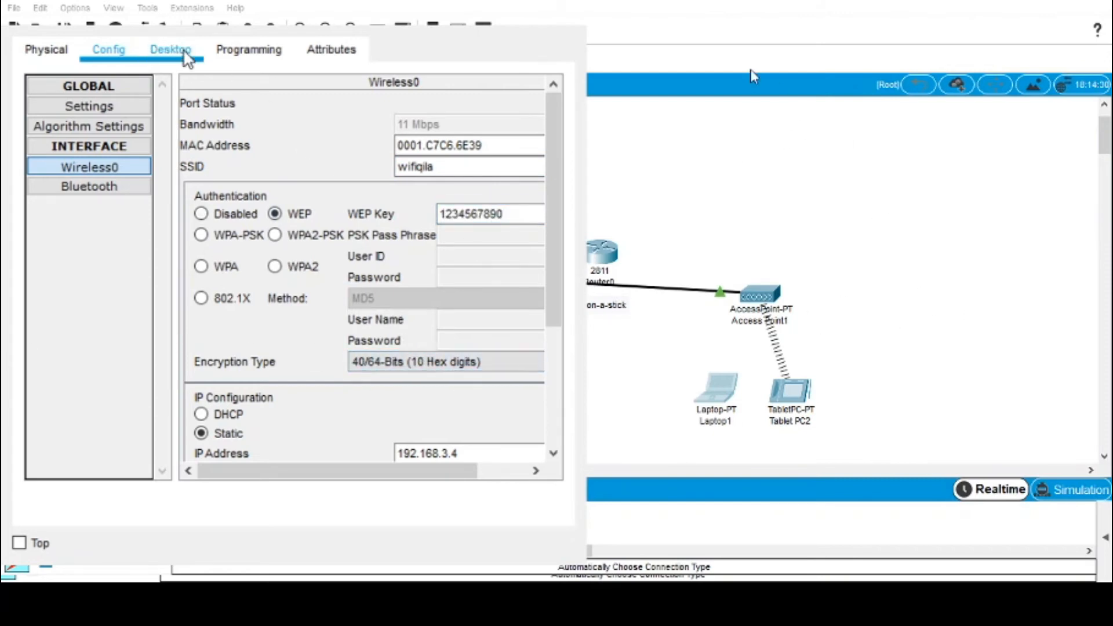
# Step: Check the wireless connection status and connect the tablet to the wifiqila network
pyautogui.click(187, 56)
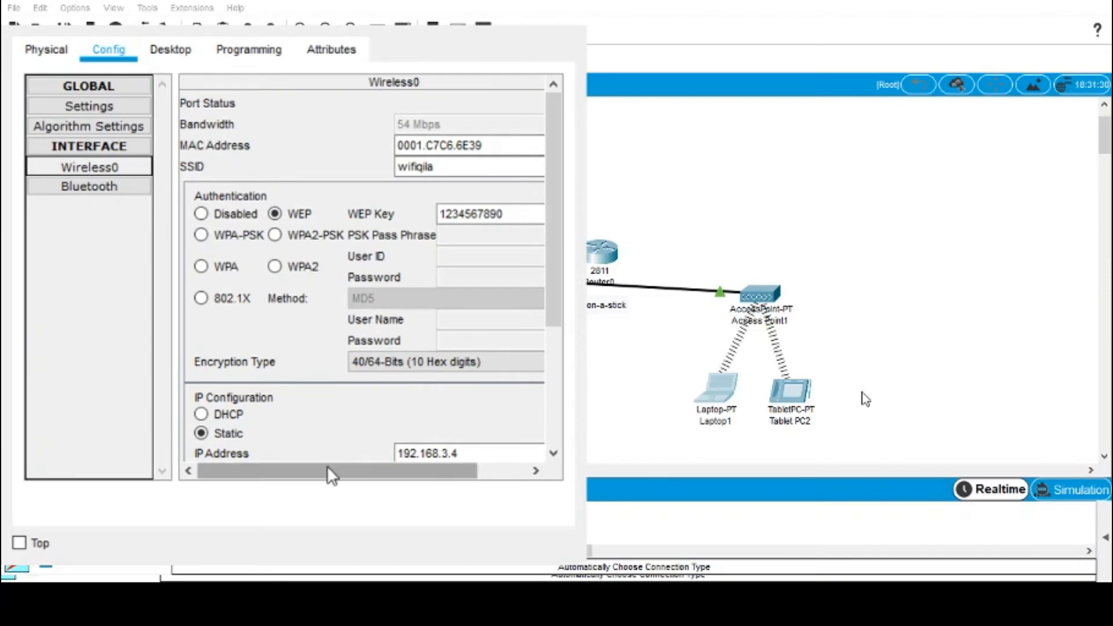
pyautogui.click(89, 127)
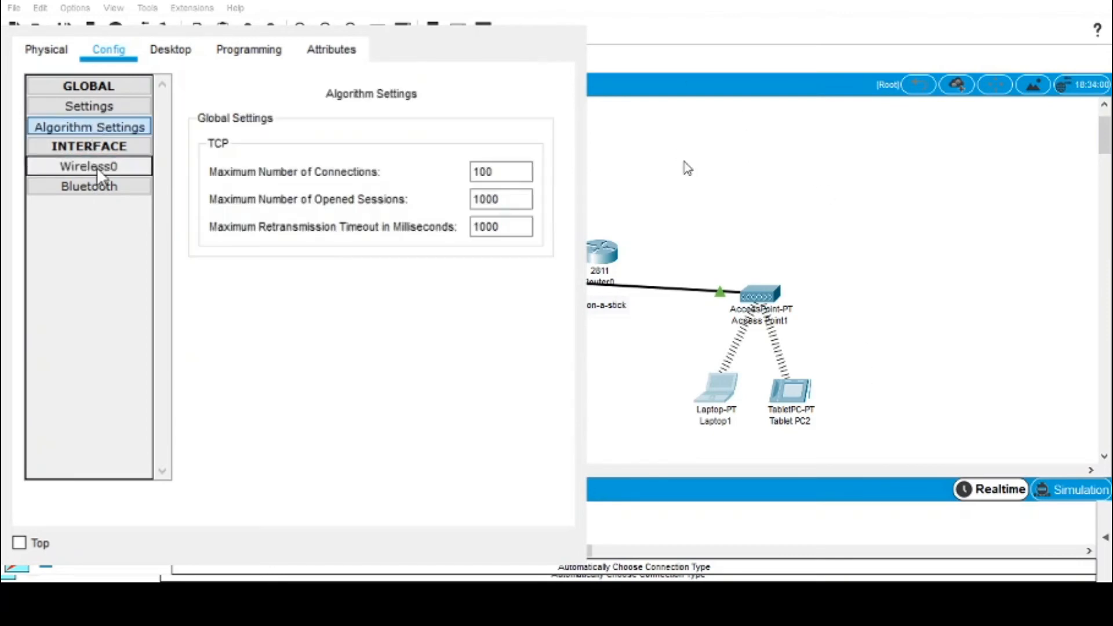
pyautogui.click(98, 168)
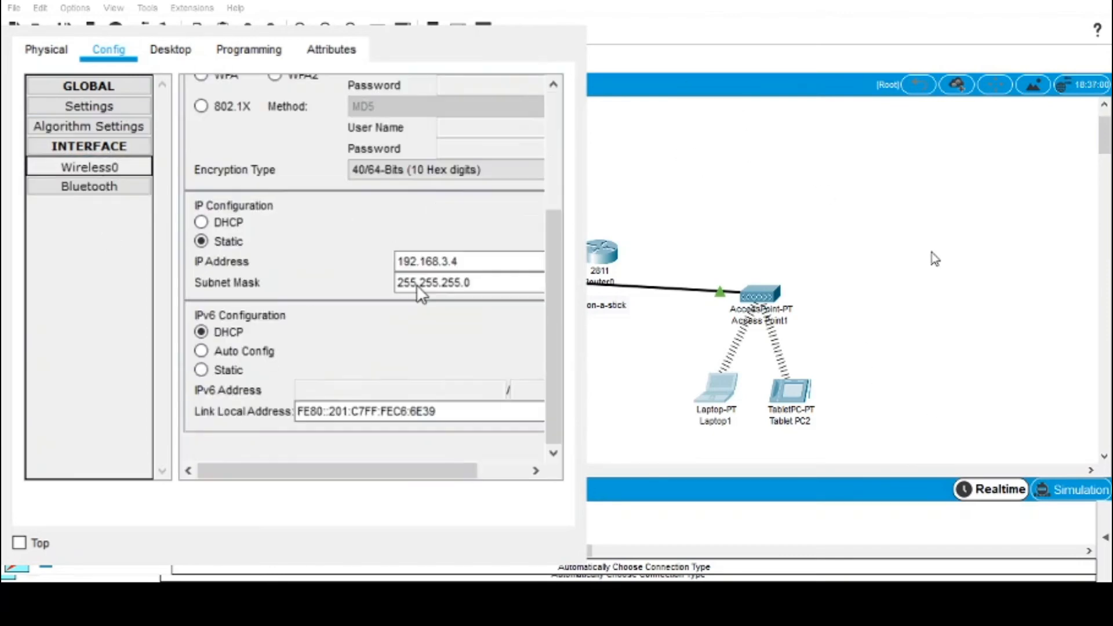
pyautogui.click(226, 165)
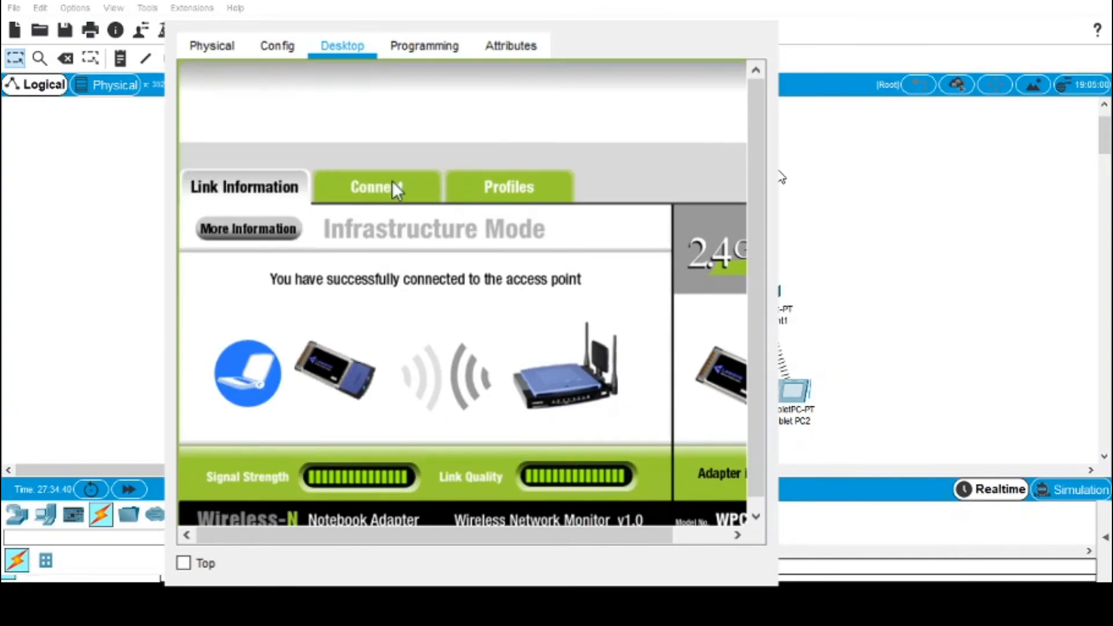
pyautogui.click(397, 189)
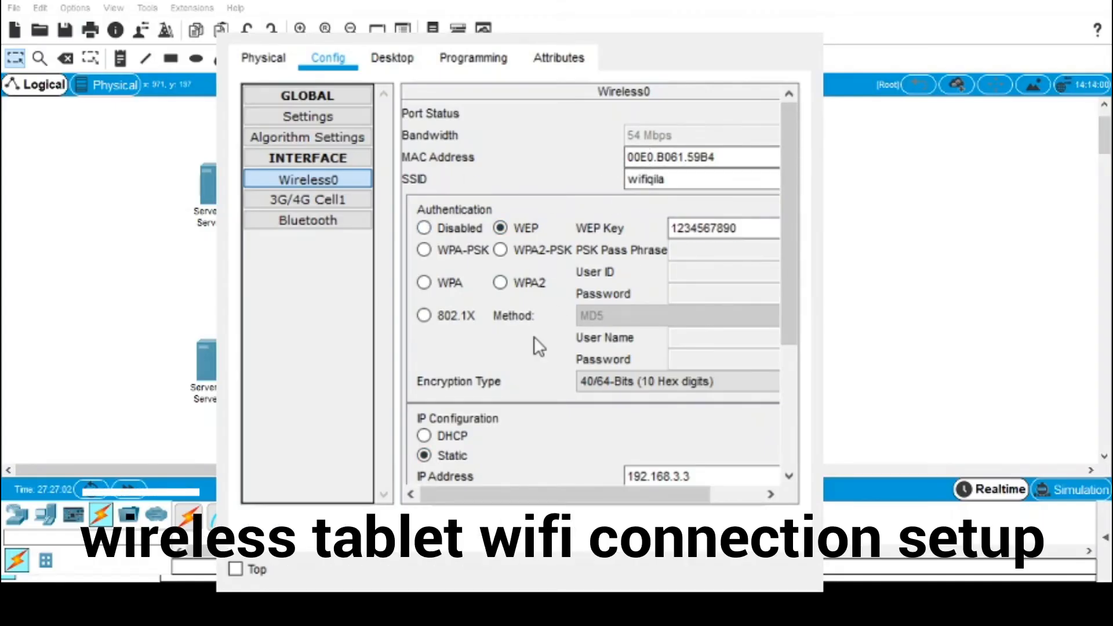
# Step: Close the device configuration window to return to the Command Prompt
pyautogui.scroll(-5, 555, 324)
pyautogui.scroll(5, 544, 356)
pyautogui.click(783, 39)
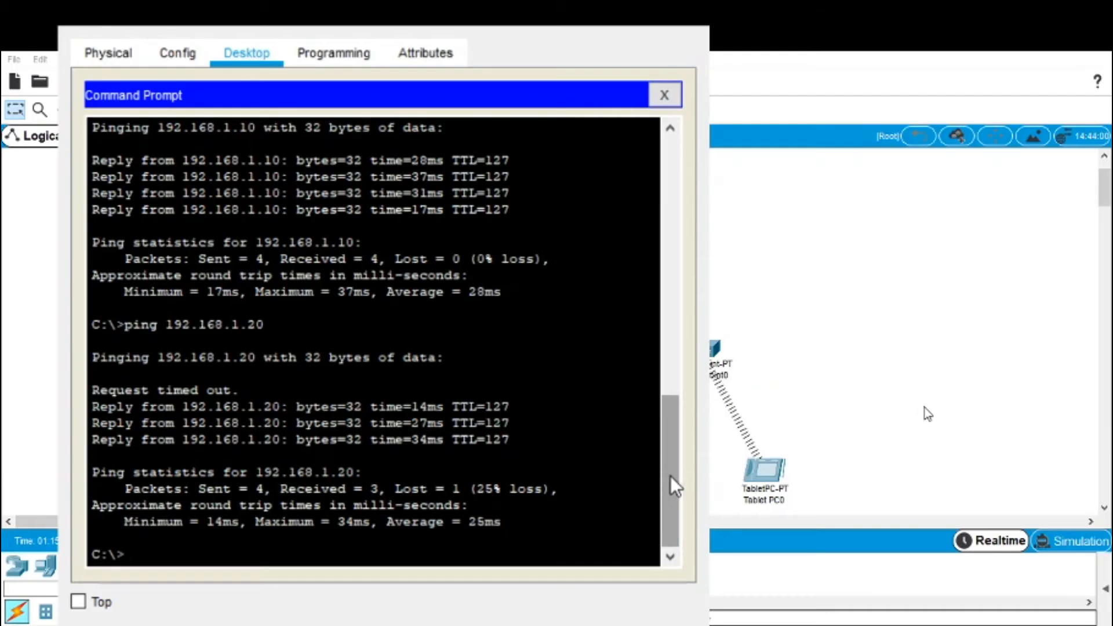
pyautogui.moveTo(675, 475); pyautogui.dragTo(666, 441)
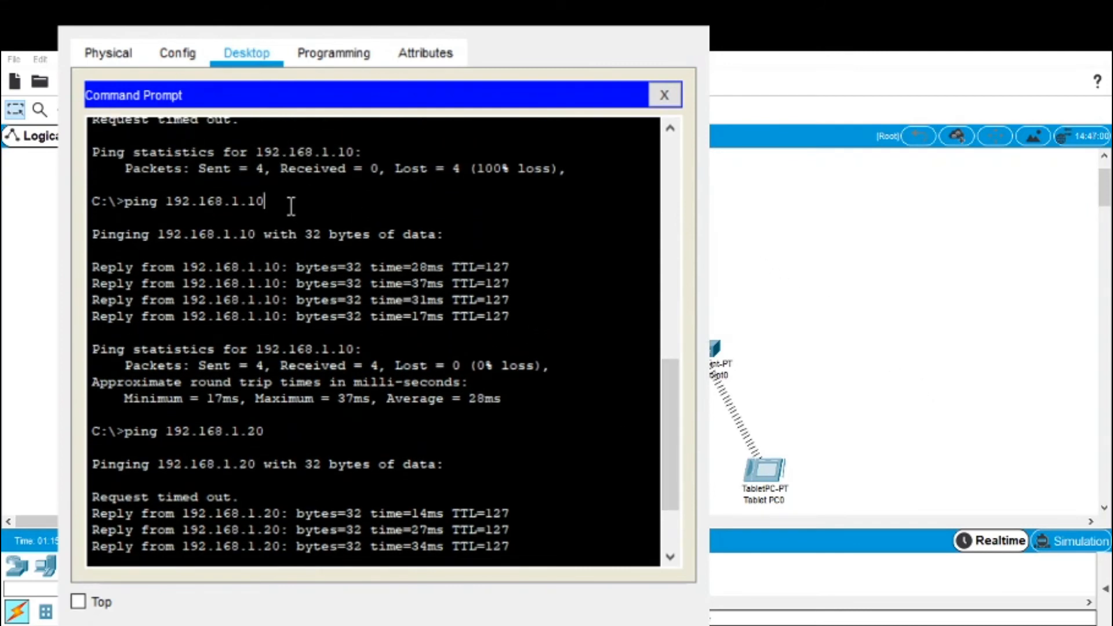
# Step: Highlight the zero-loss ping results to 192.168.1.10 and 192.168.1.20
pyautogui.moveTo(291, 206); pyautogui.dragTo(188, 216)
pyautogui.moveTo(274, 199); pyautogui.dragTo(113, 202)
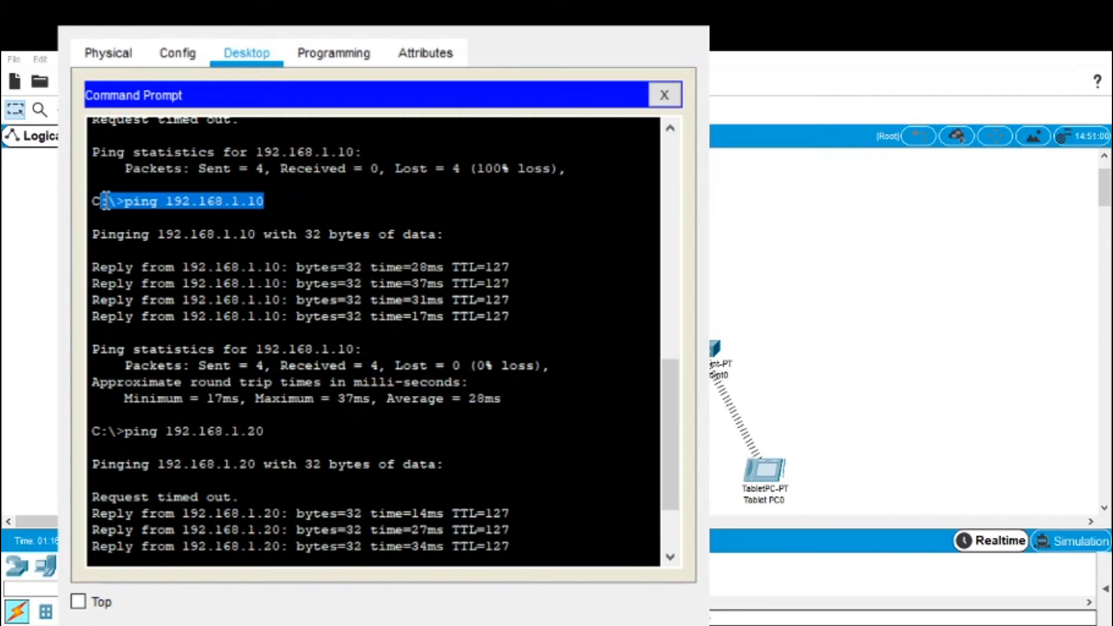
pyautogui.moveTo(105, 200); pyautogui.dragTo(97, 201)
pyautogui.moveTo(552, 367); pyautogui.dragTo(242, 371)
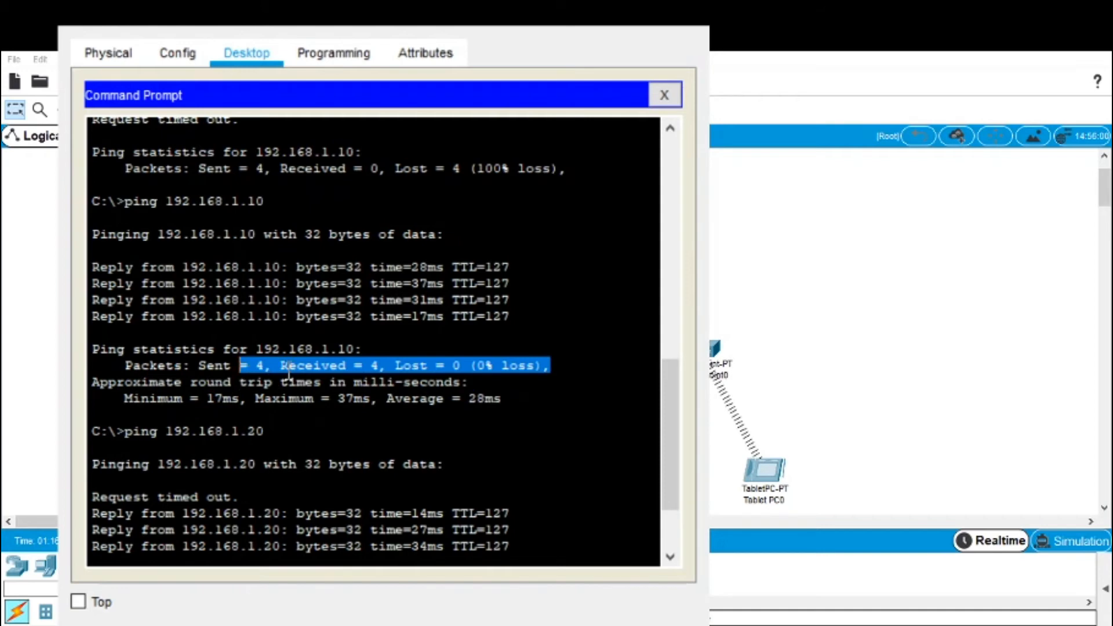
pyautogui.moveTo(668, 406); pyautogui.dragTo(665, 467)
pyautogui.click(531, 276)
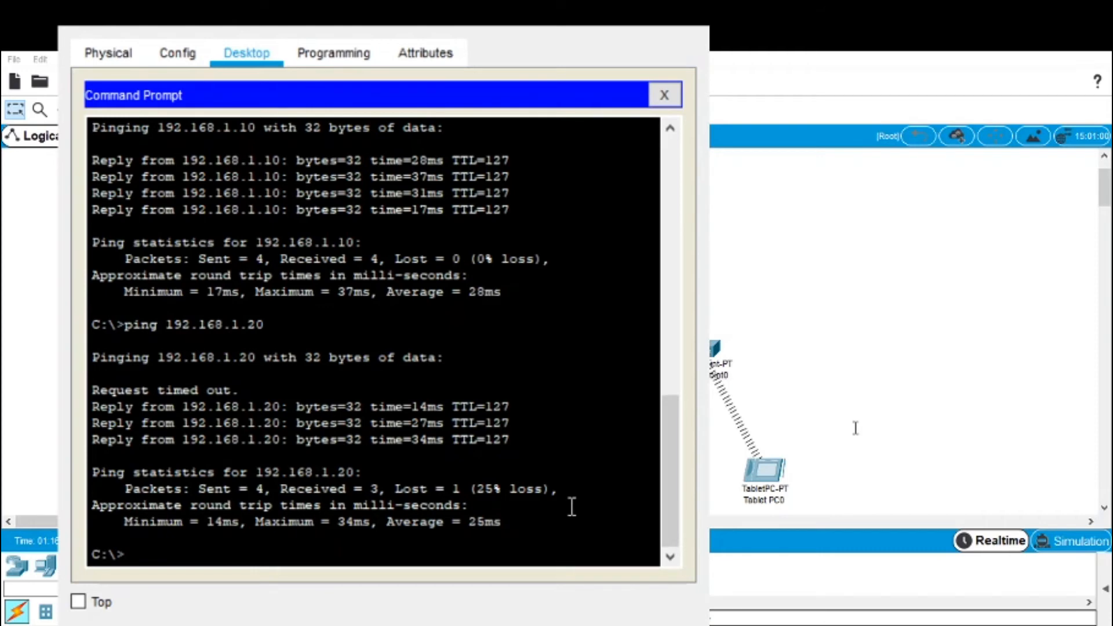
pyautogui.moveTo(572, 506); pyautogui.dragTo(312, 488)
pyautogui.click(469, 346)
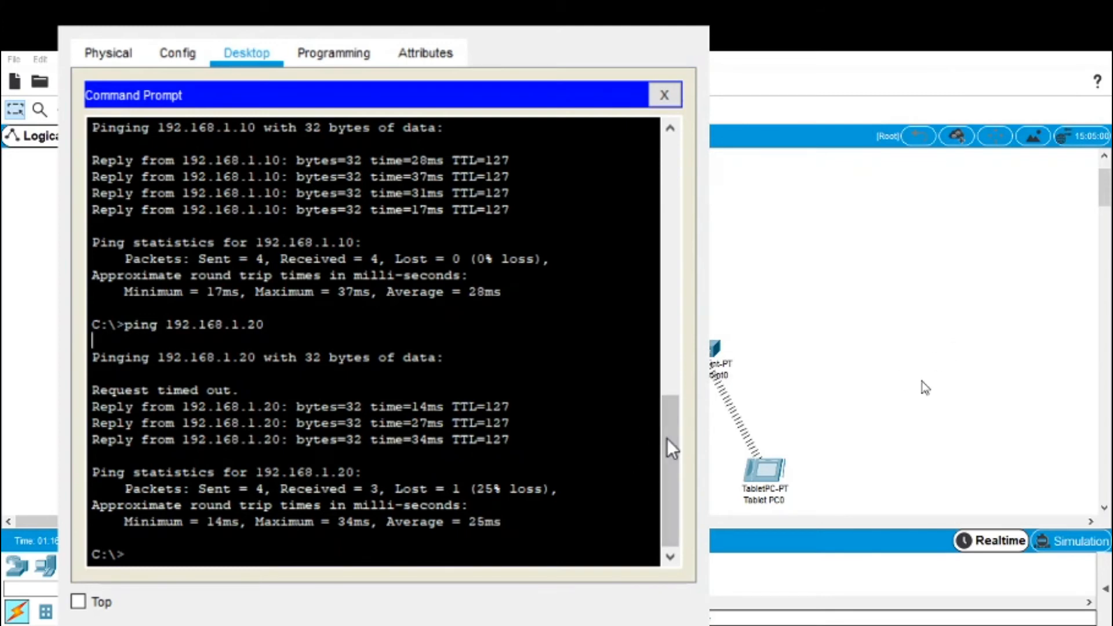
pyautogui.moveTo(666, 438); pyautogui.dragTo(661, 408)
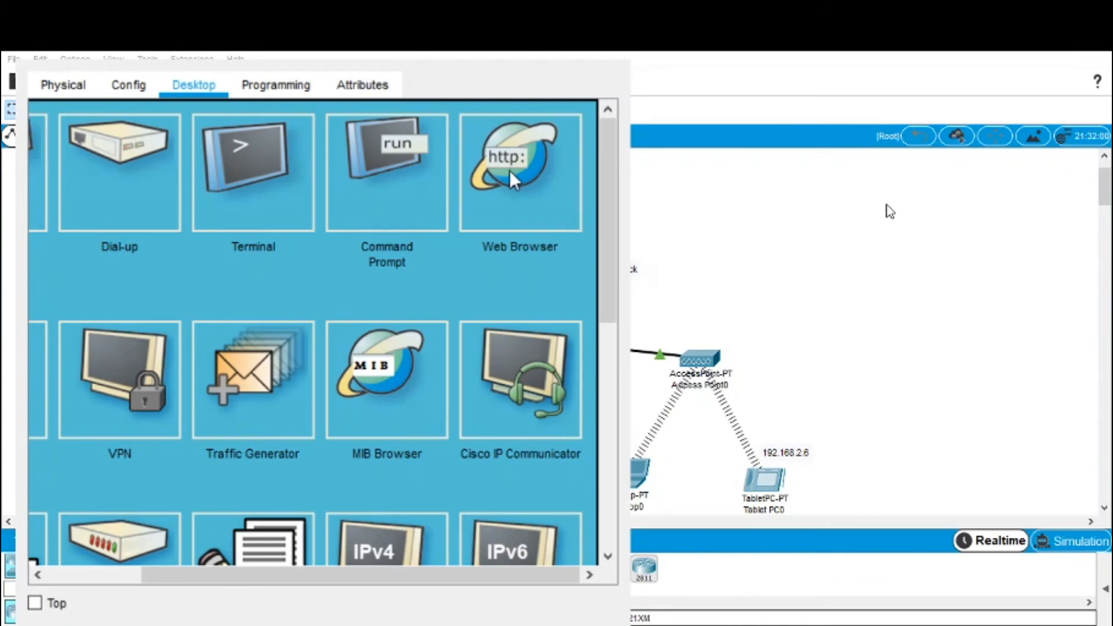
# Step: Open the web browser and load the server page at 192.168.1.30
pyautogui.click(518, 223)
pyautogui.click(294, 148)
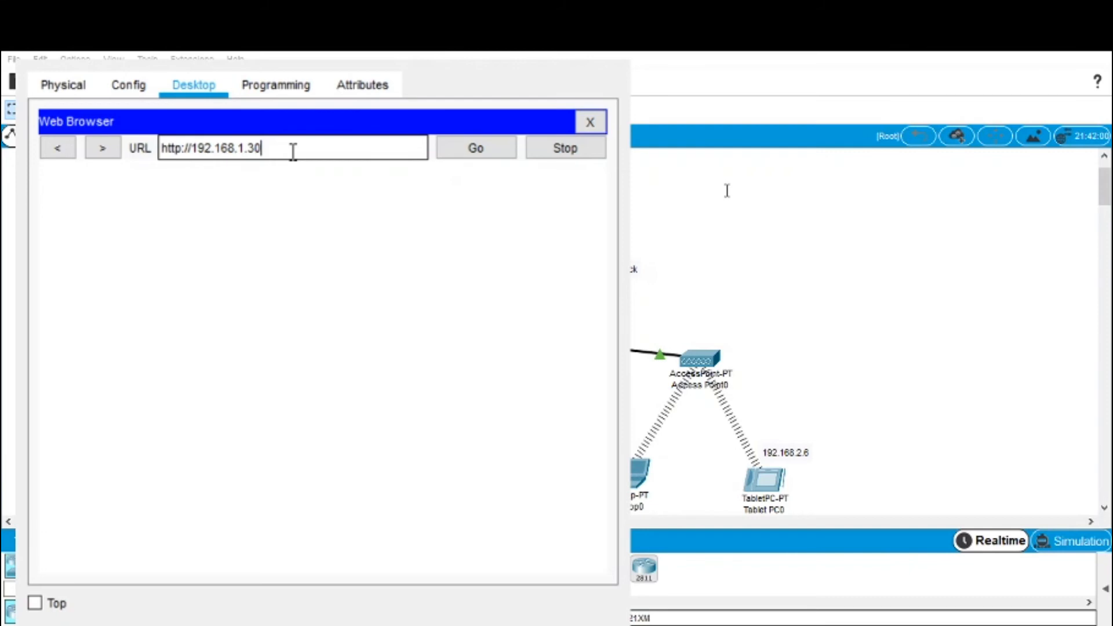
pyautogui.press('Return')
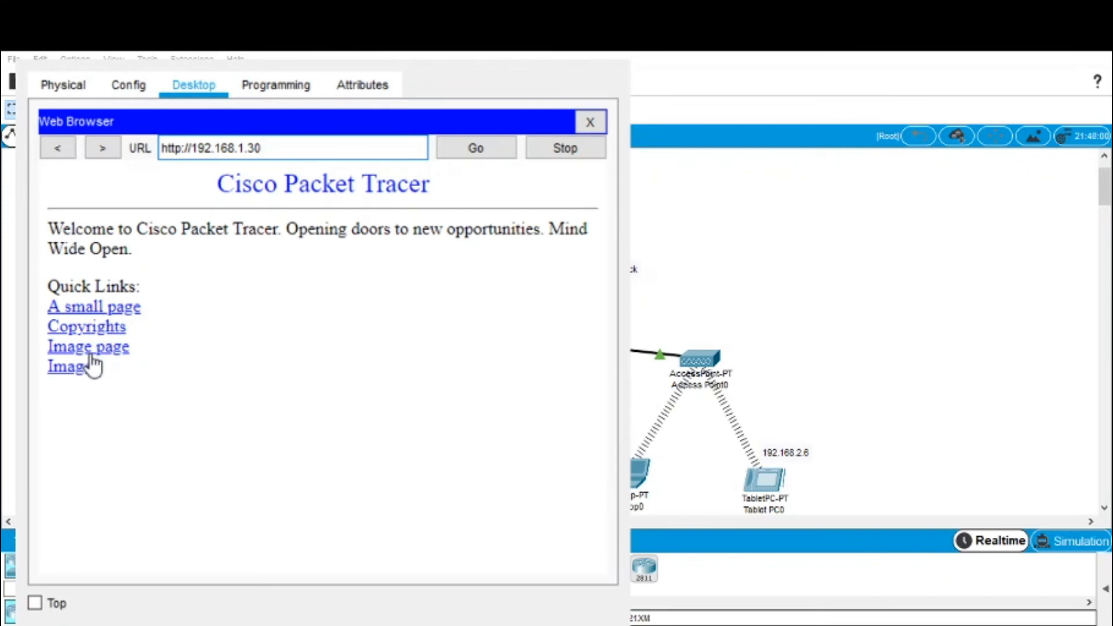
# Step: Visit the hello-world and Cisco logo image links, returning to the home page each time
pyautogui.click(114, 310)
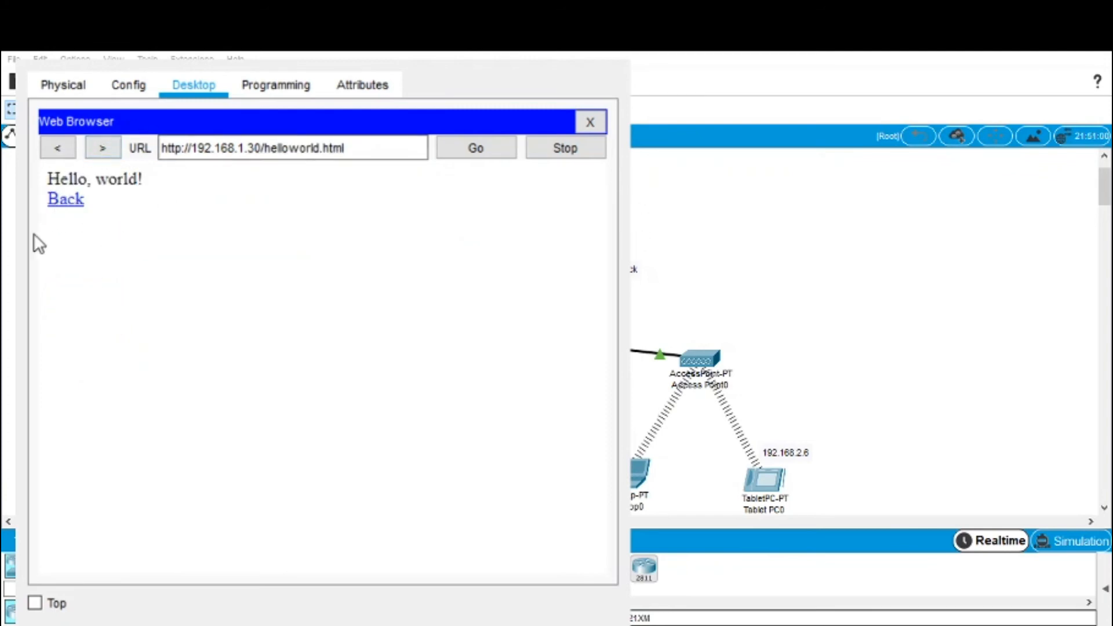
pyautogui.click(65, 204)
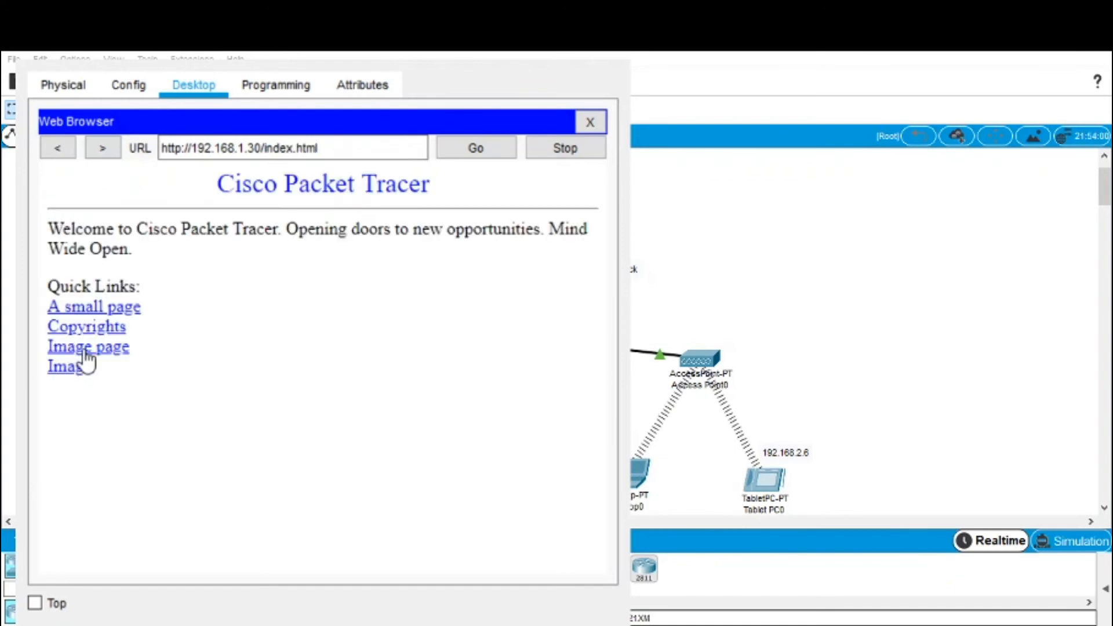
pyautogui.click(81, 351)
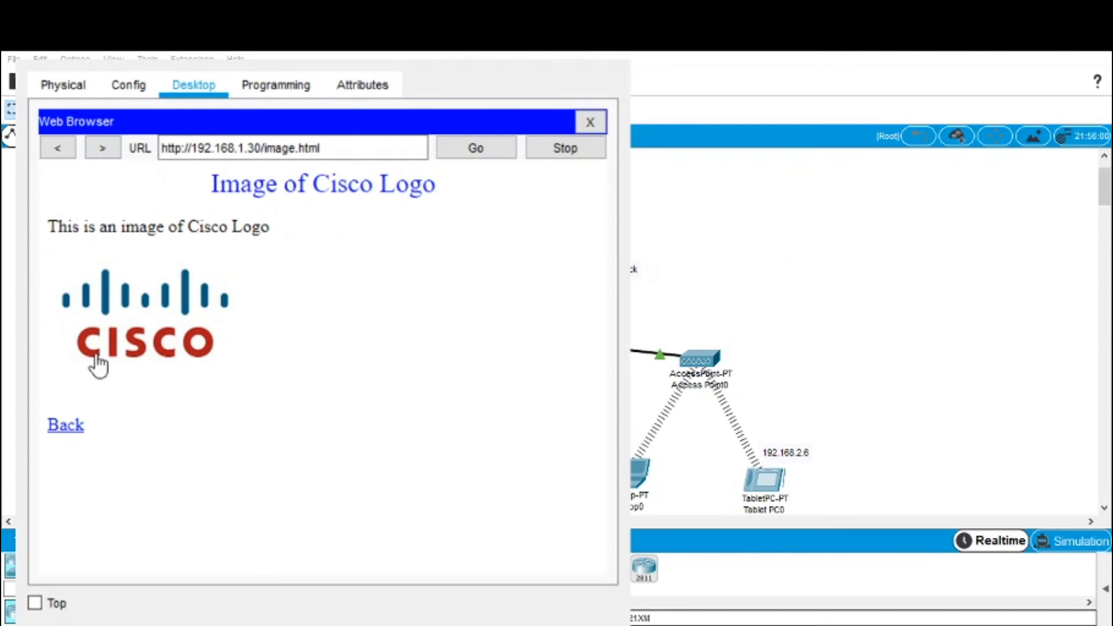
pyautogui.click(77, 428)
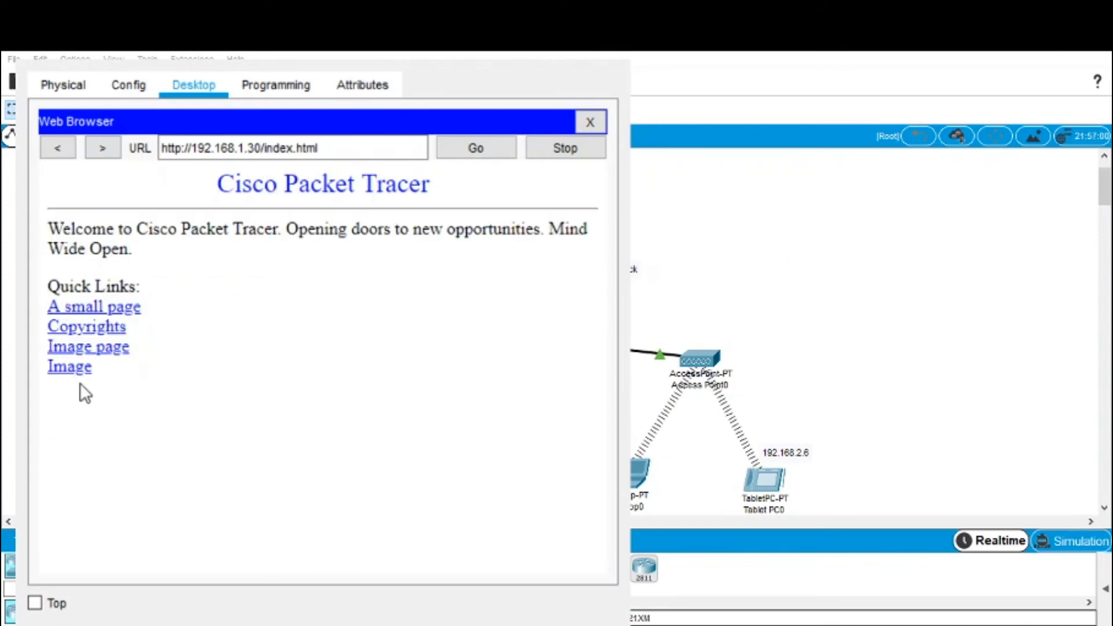
pyautogui.click(75, 371)
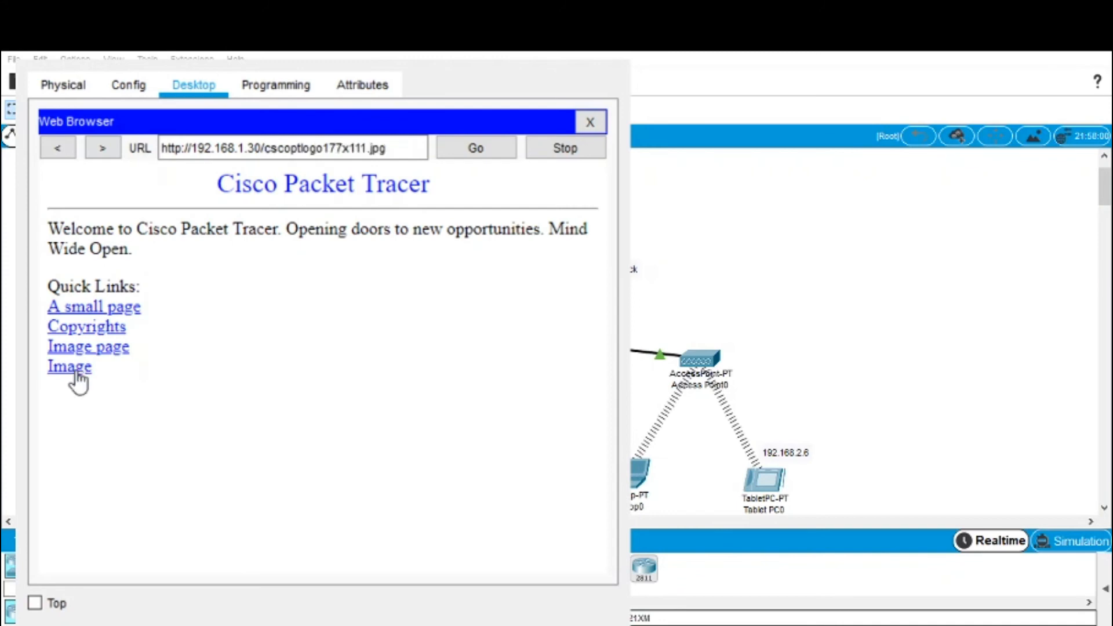
pyautogui.click(61, 152)
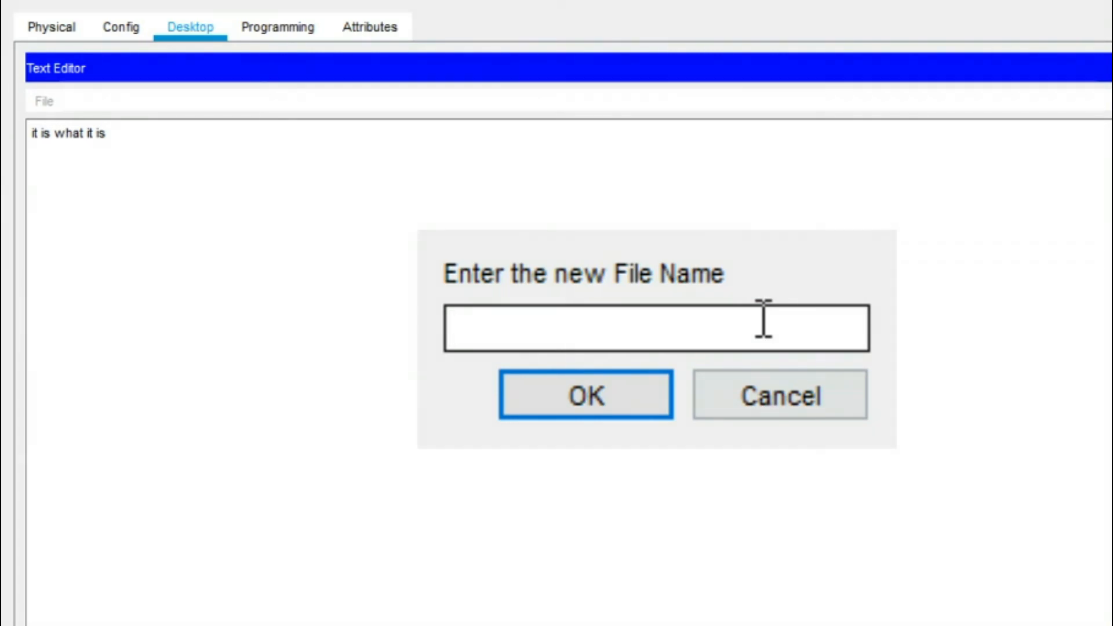
# Step: Save the note as life.txt and upload it to the FTP server with put life.txt
pyautogui.write('life.txt')
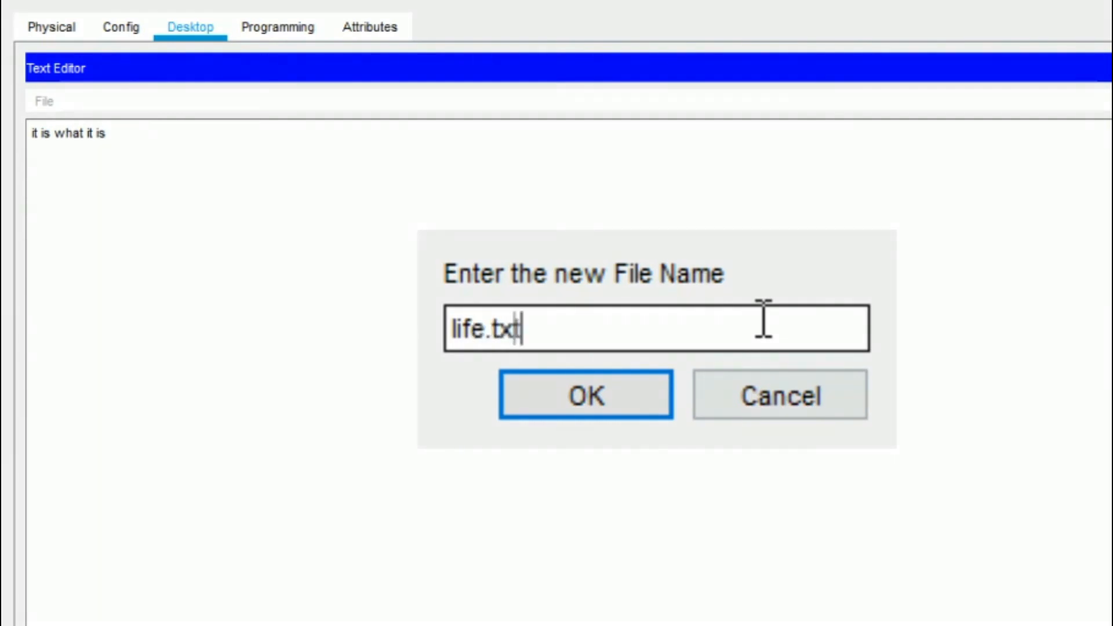
pyautogui.click(578, 384)
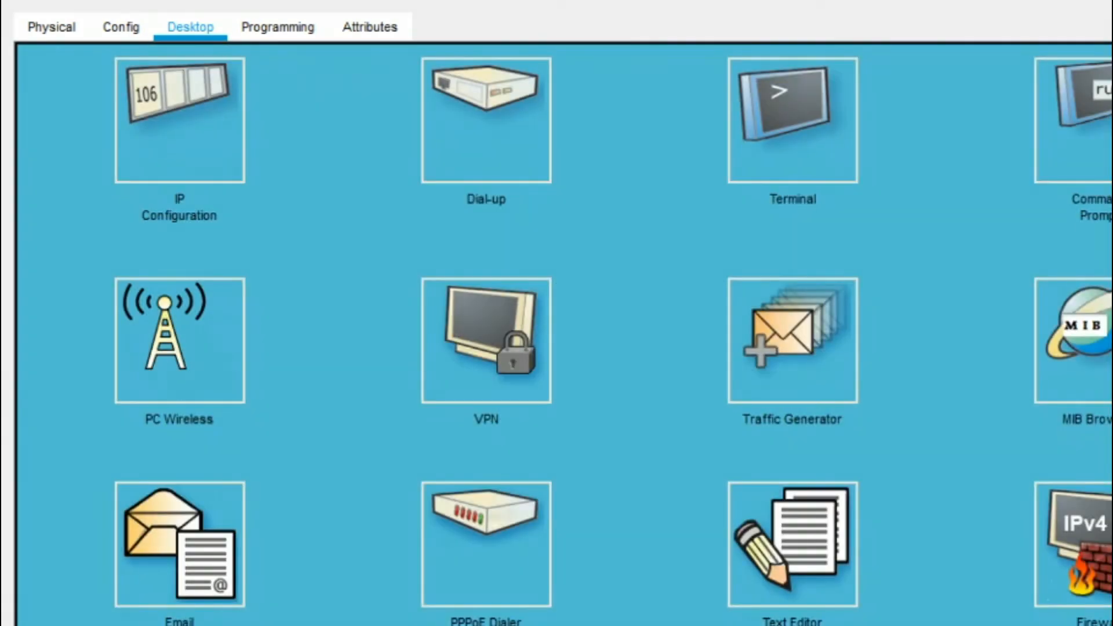
pyautogui.click(1090, 120)
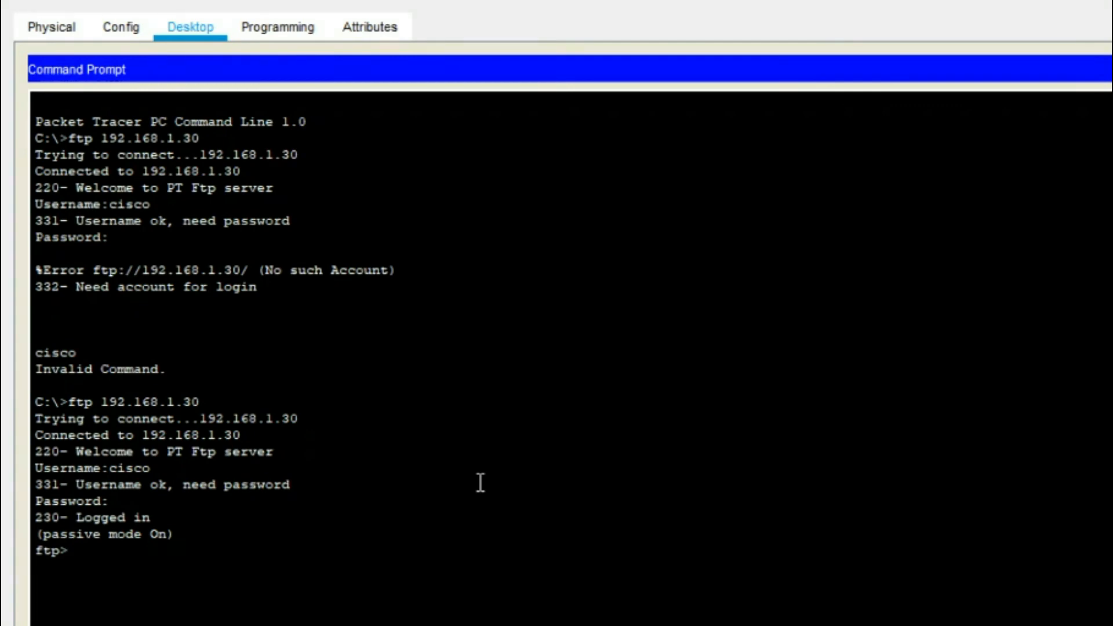
pyautogui.write('put life.txt')
pyautogui.press('Return')
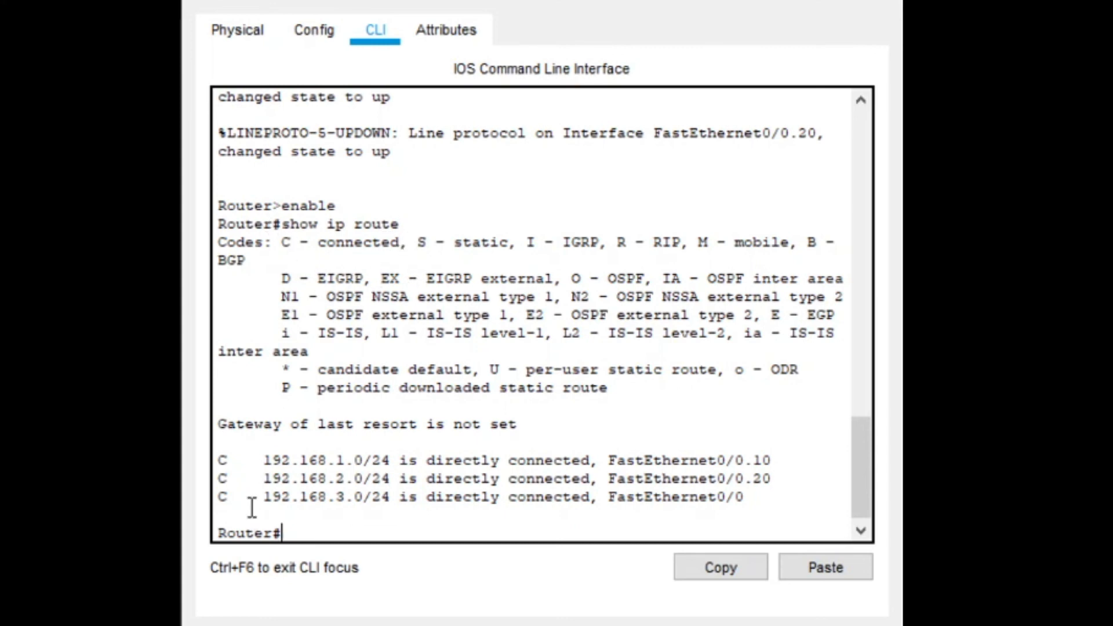
# Step: Highlight the three directly connected /24 routes in the router's show ip route output
pyautogui.moveTo(246, 457); pyautogui.dragTo(731, 502)
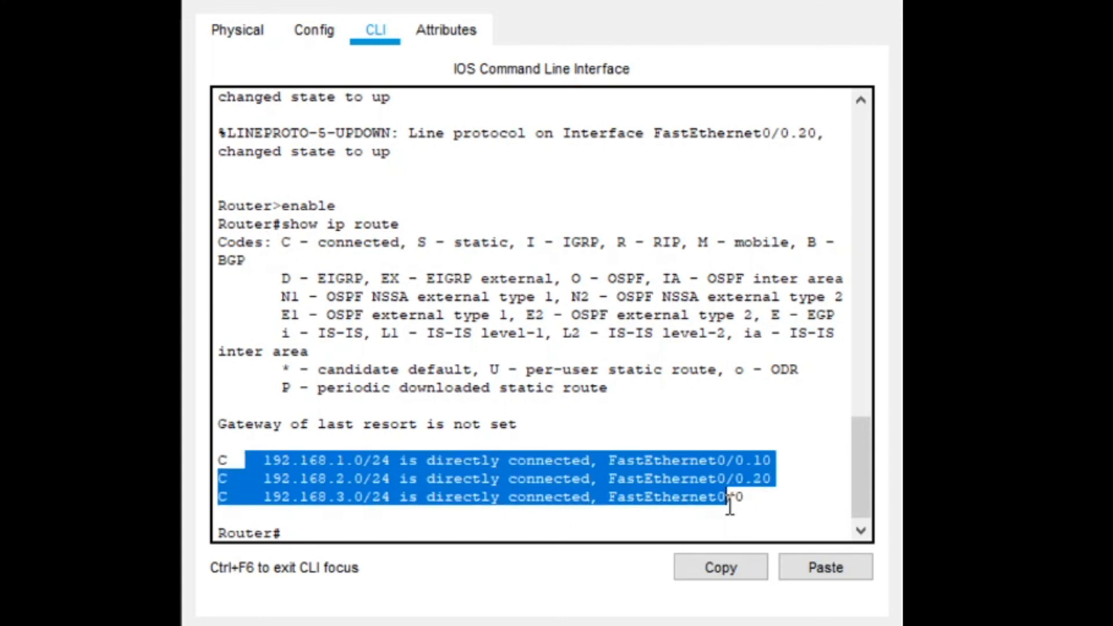
pyautogui.click(381, 432)
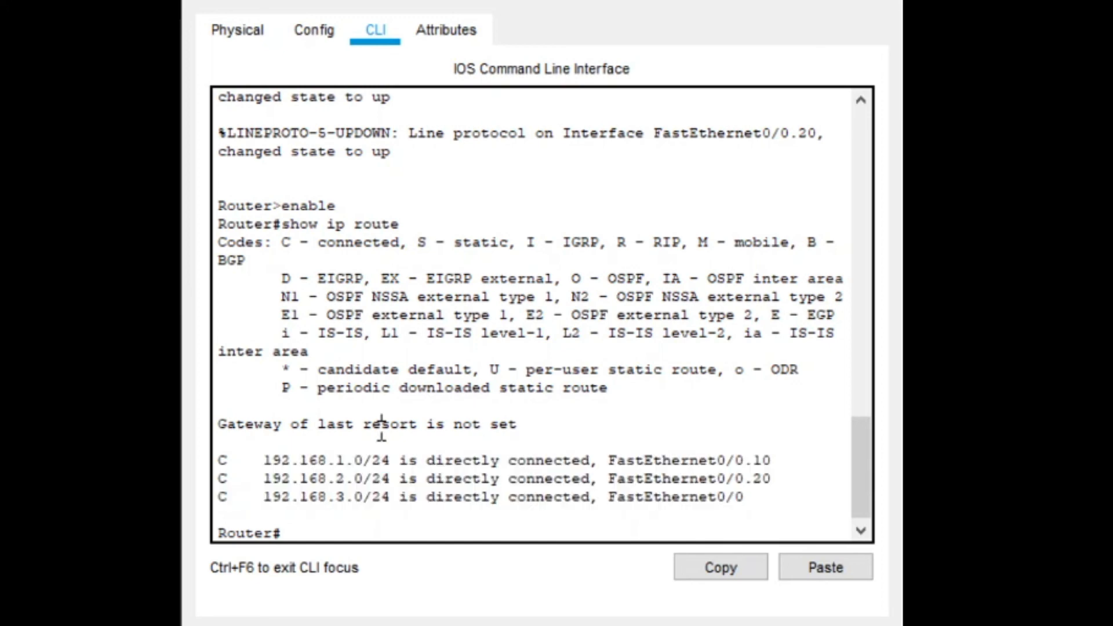
pyautogui.moveTo(262, 462); pyautogui.dragTo(775, 489)
pyautogui.click(517, 432)
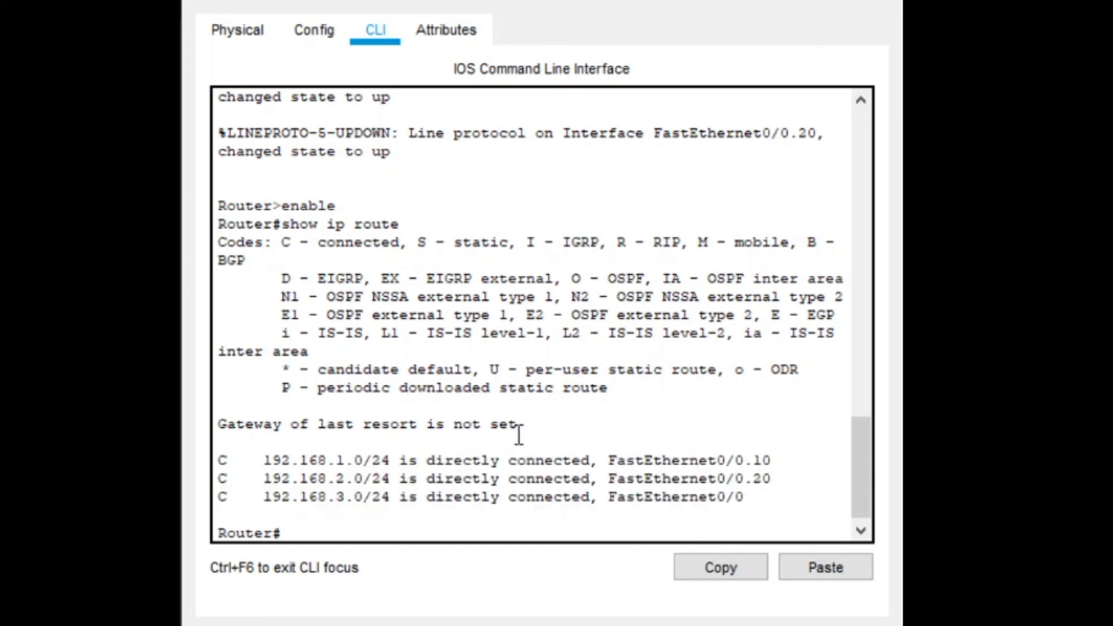